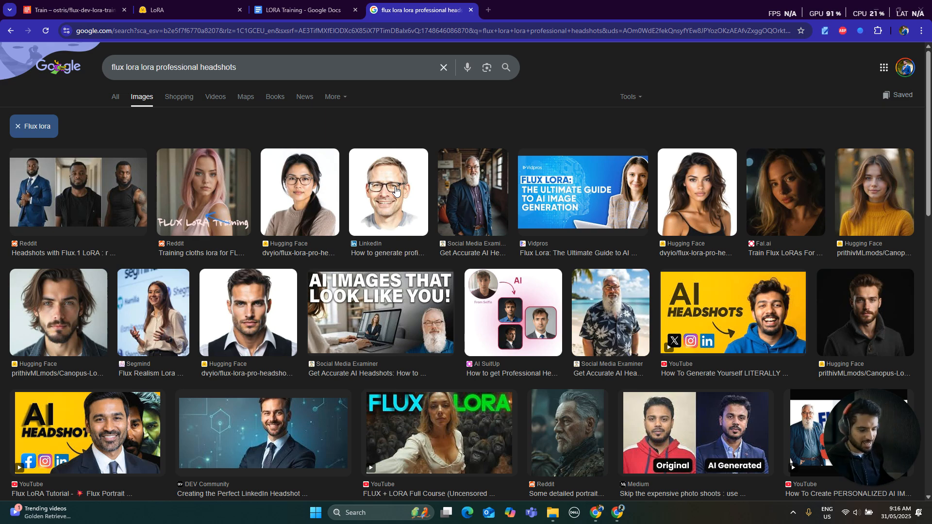
- Switch to File Explorer, review the portrait photos in the subject's dataset folder, and locate its zipped copy in Datasets
{"action": "key", "text": "ctrl+Tab"}
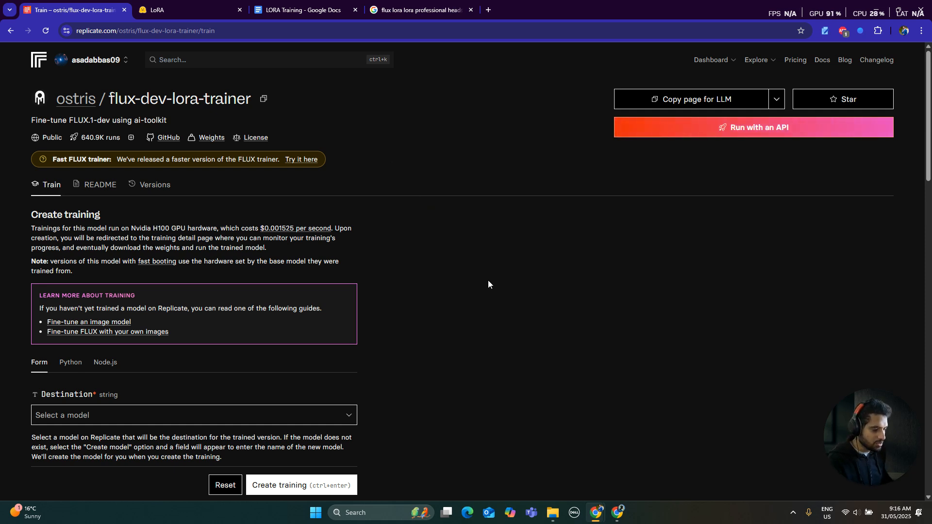
{"action": "mouse_move", "coordinate": [554, 520]}
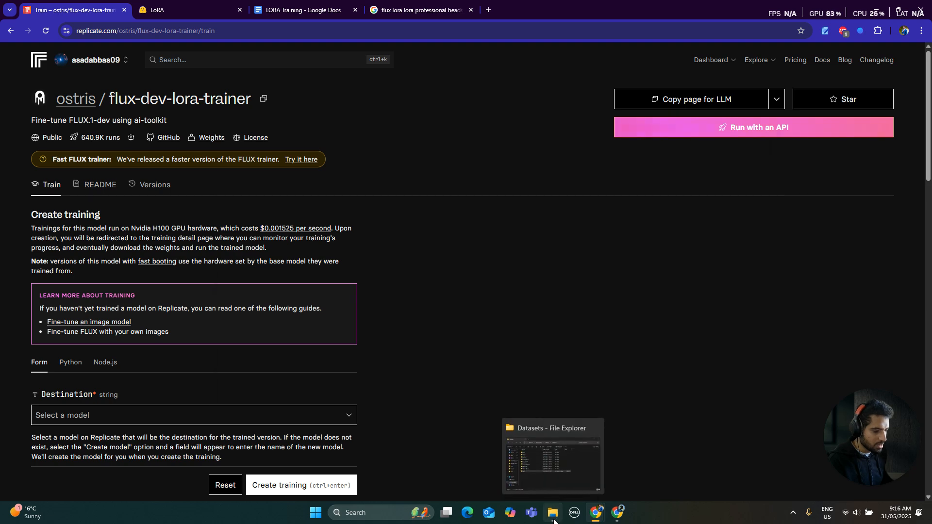
{"action": "left_click", "coordinate": [544, 476]}
{"action": "double_click", "coordinate": [354, 215]}
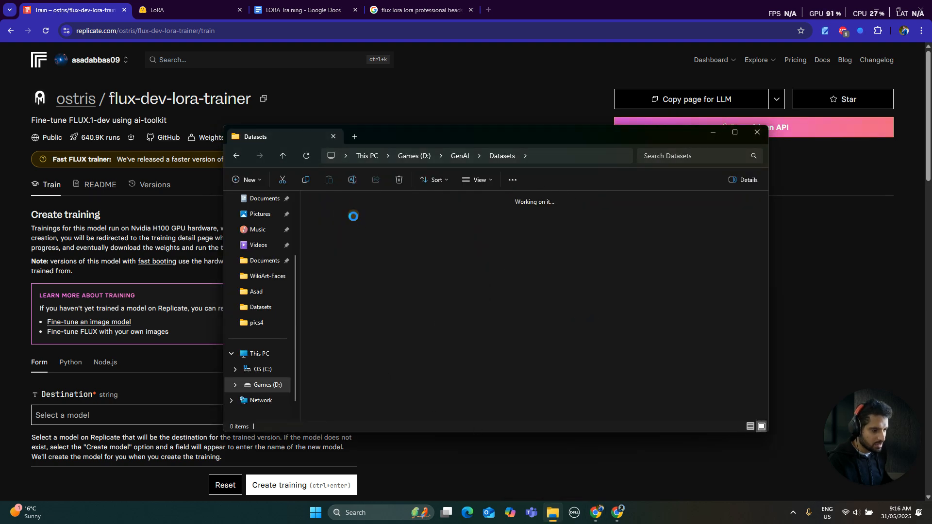
{"action": "scroll", "coordinate": [651, 294], "scroll_direction": "down", "scroll_amount": 2}
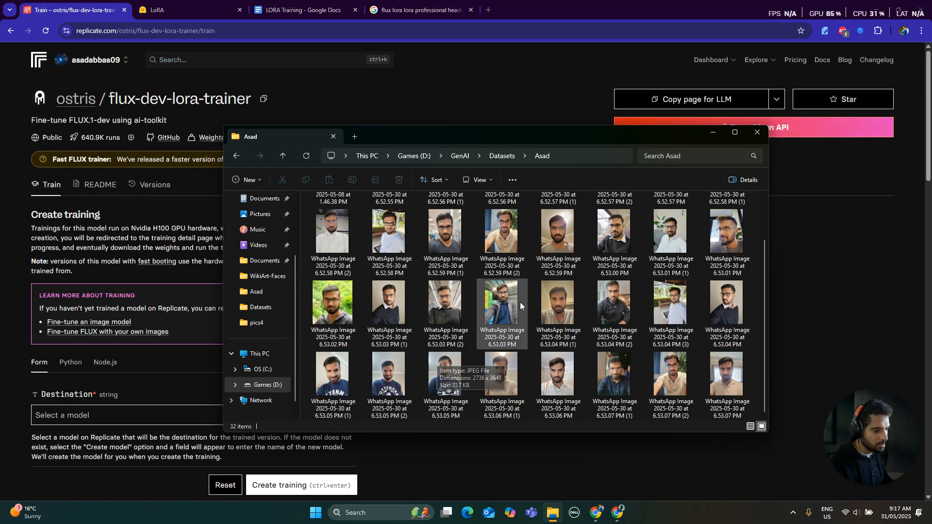
{"action": "scroll", "coordinate": [520, 302], "scroll_direction": "up", "scroll_amount": 2}
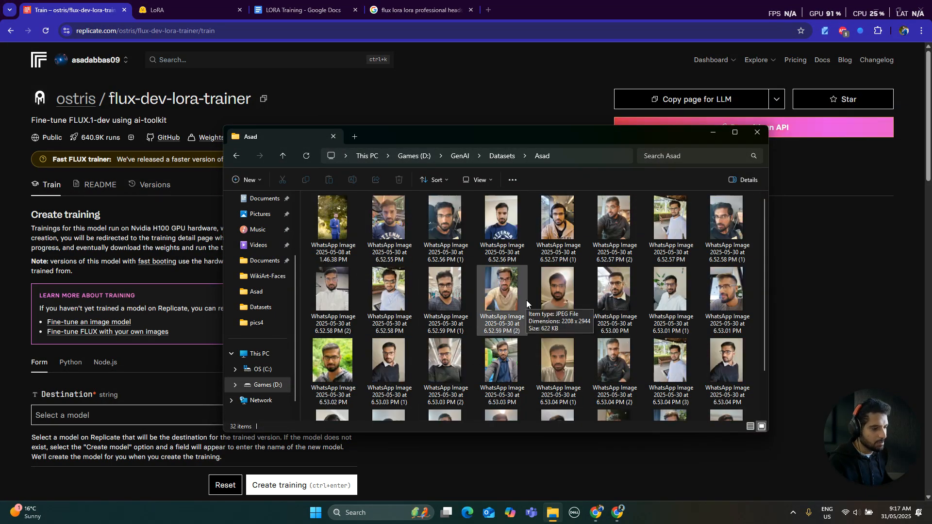
{"action": "left_click", "coordinate": [502, 155]}
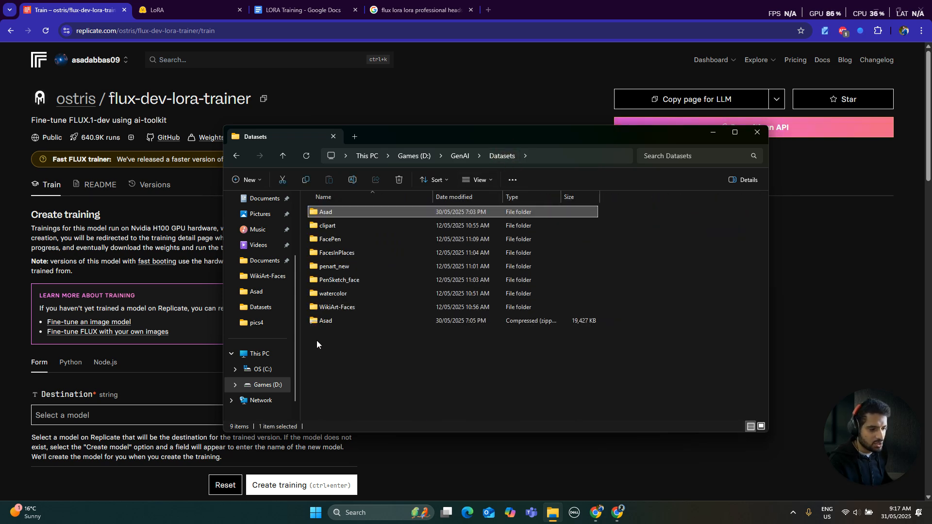
{"action": "left_click", "coordinate": [325, 322]}
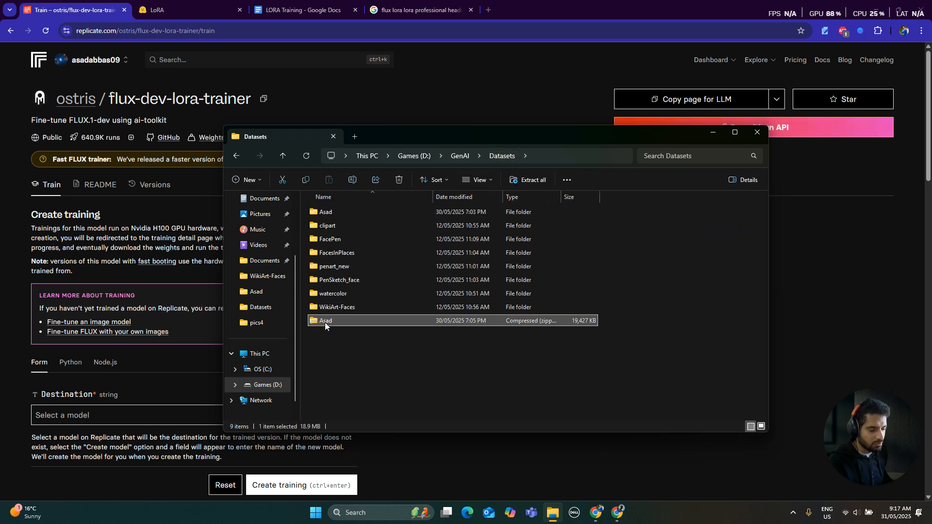
{"action": "left_click", "coordinate": [712, 132]}
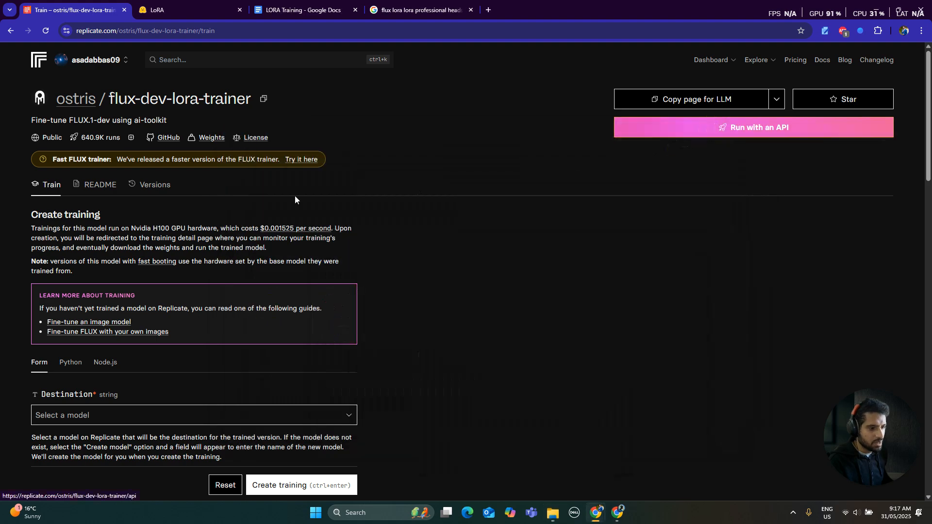
- Glance over the training form and read the LORA Training document in Google Docs on how LoRA works, its advantages and use cases
{"action": "scroll", "coordinate": [158, 325], "scroll_direction": "down", "scroll_amount": 5}
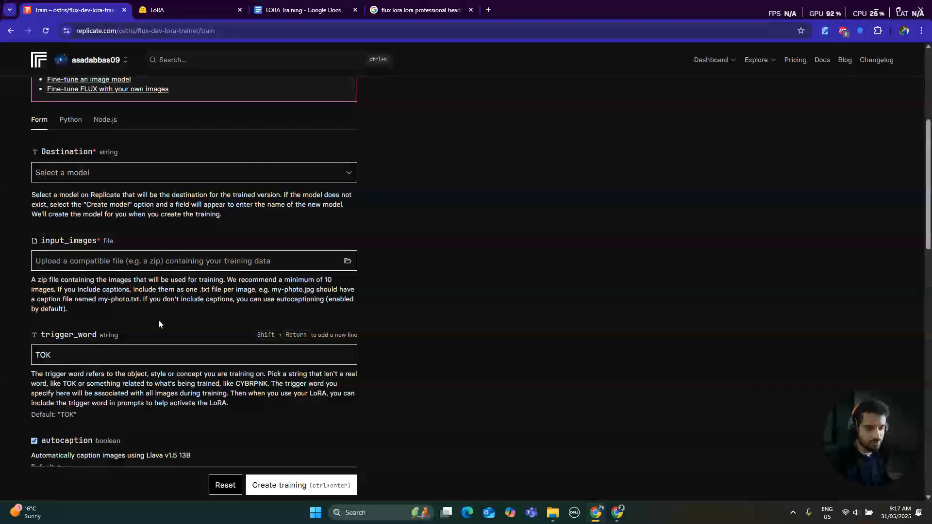
{"action": "scroll", "coordinate": [159, 324], "scroll_direction": "up", "scroll_amount": 5}
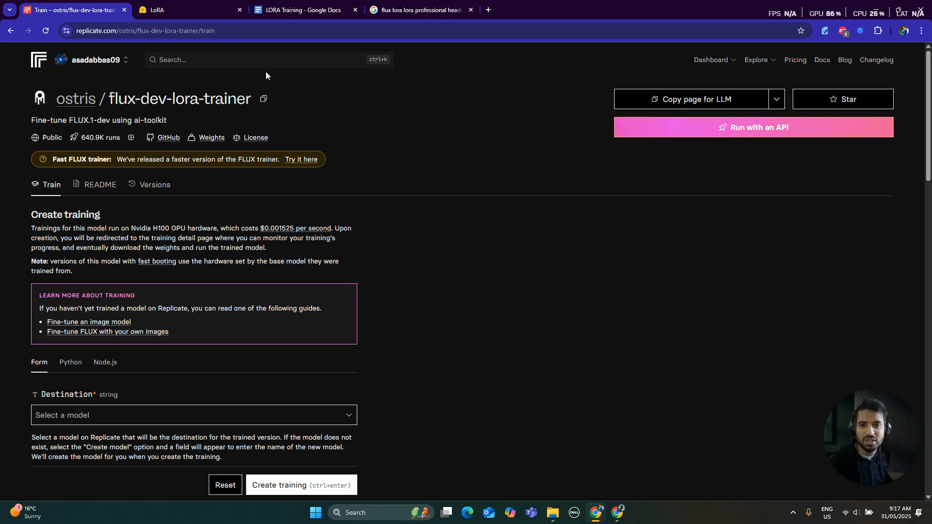
{"action": "left_click", "coordinate": [295, 12]}
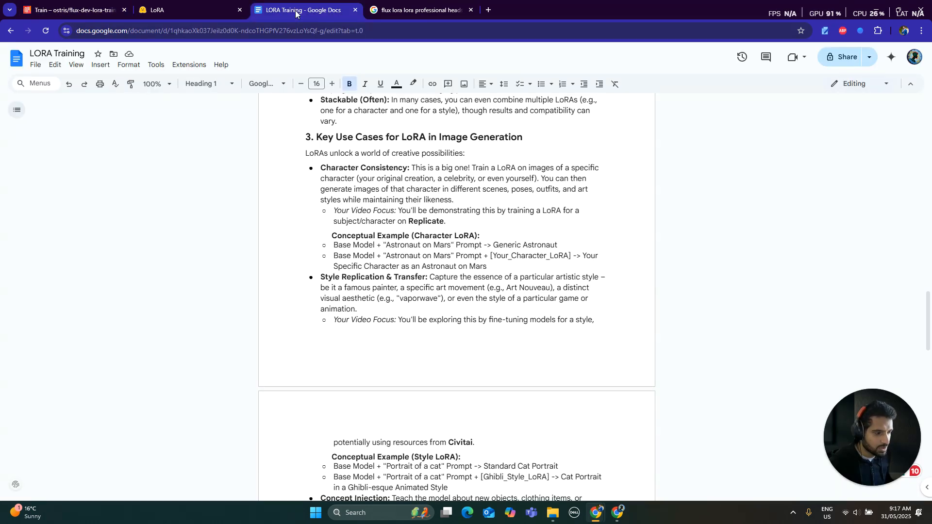
{"action": "scroll", "coordinate": [931, 346], "scroll_direction": "up", "scroll_amount": 8}
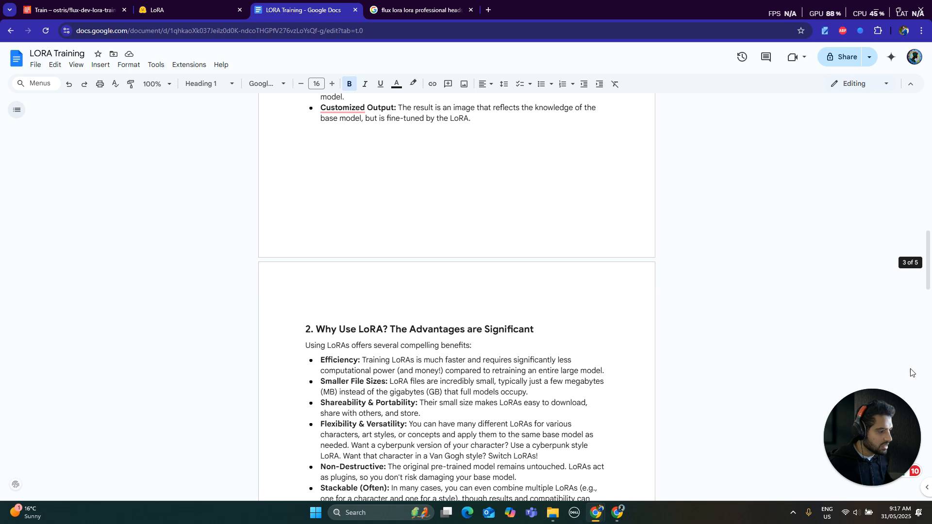
{"action": "left_click_drag", "start_coordinate": [929, 282], "coordinate": [754, 112]}
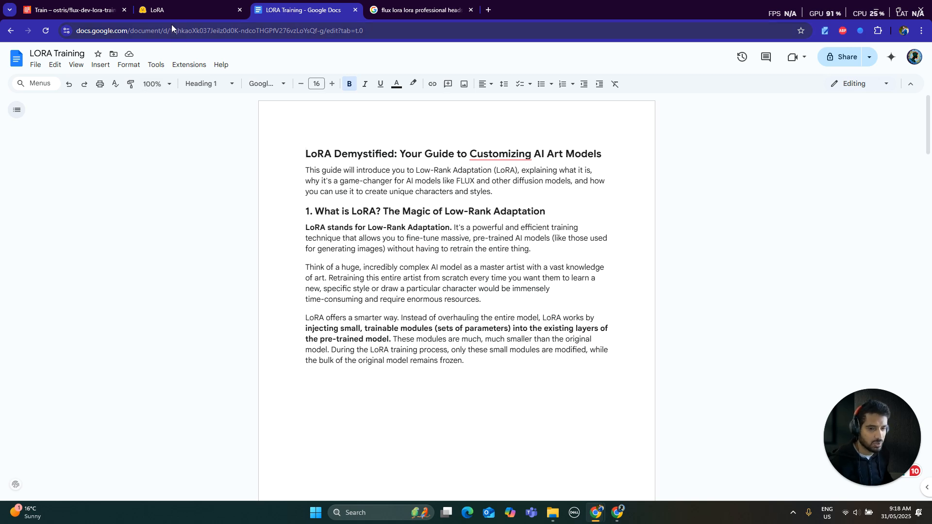
{"action": "scroll", "coordinate": [354, 196], "scroll_direction": "down", "scroll_amount": 3}
{"action": "scroll", "coordinate": [354, 196], "scroll_direction": "down", "scroll_amount": 4}
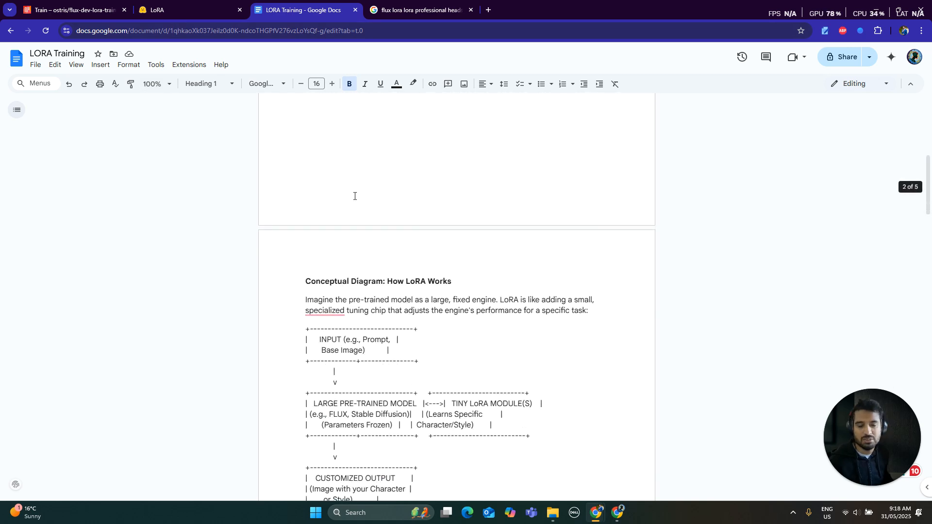
{"action": "scroll", "coordinate": [354, 196], "scroll_direction": "down", "scroll_amount": 1}
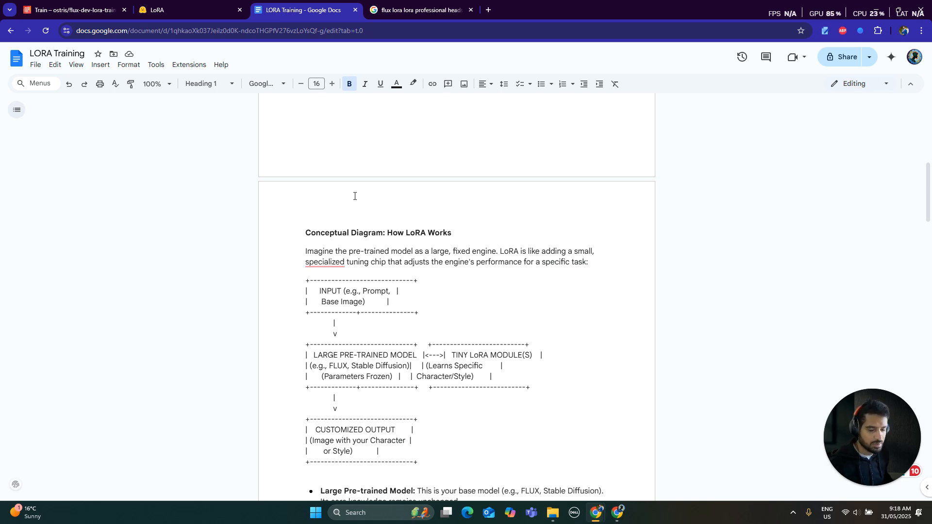
{"action": "scroll", "coordinate": [355, 196], "scroll_direction": "down", "scroll_amount": 15}
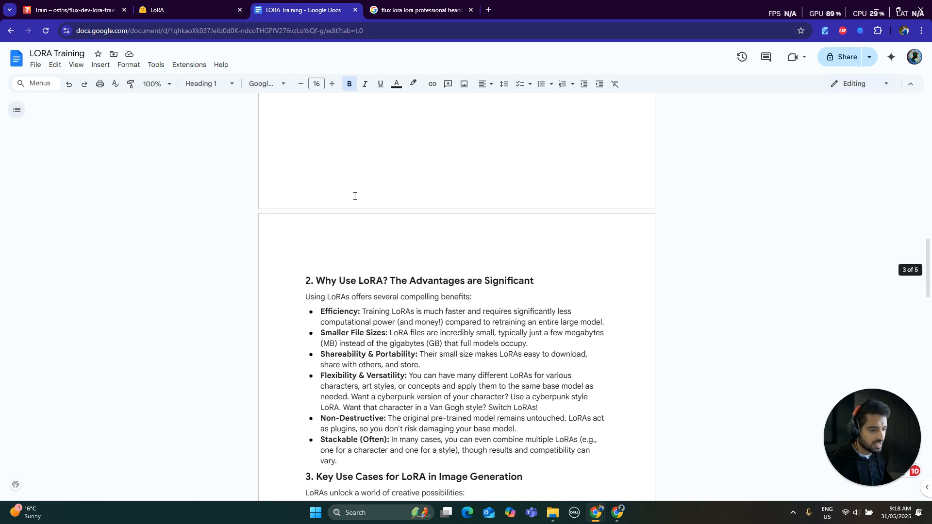
{"action": "scroll", "coordinate": [355, 196], "scroll_direction": "down", "scroll_amount": 6}
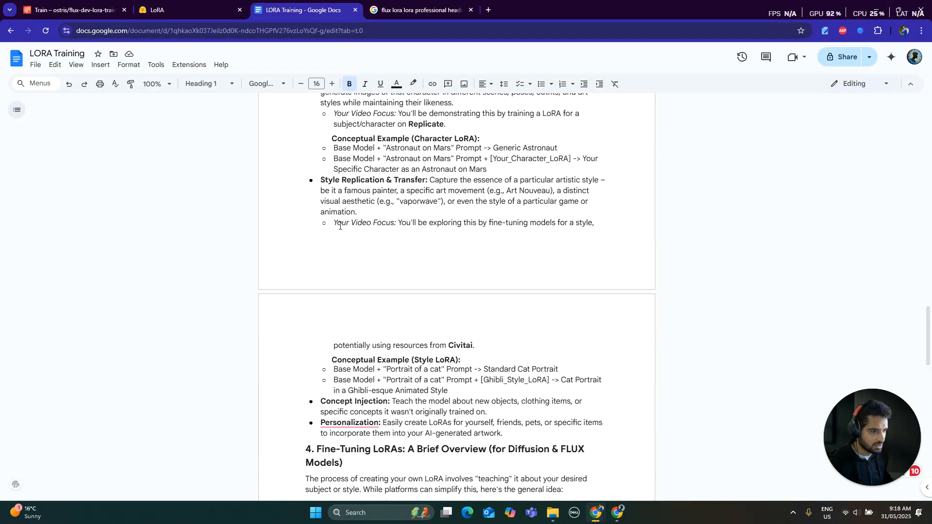
- Skim the Hugging Face Diffusers guide on LoRA training, including the installation commands and Accelerate setup
{"action": "left_click", "coordinate": [170, 12]}
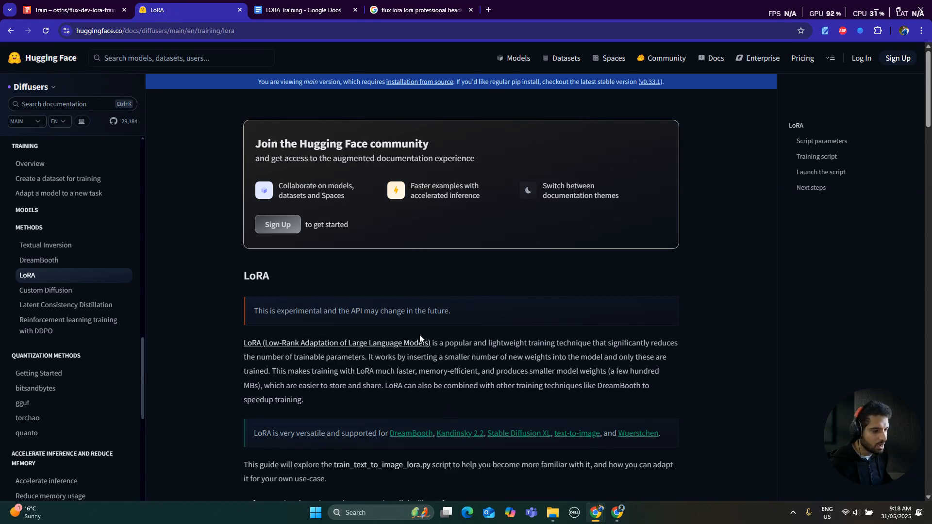
{"action": "scroll", "coordinate": [421, 335], "scroll_direction": "down", "scroll_amount": 7}
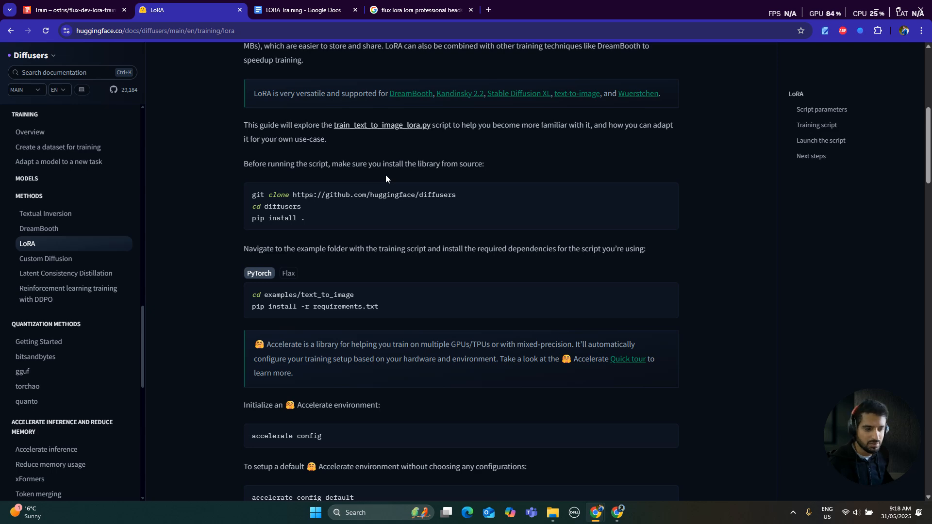
{"action": "scroll", "coordinate": [386, 174], "scroll_direction": "down", "scroll_amount": 5}
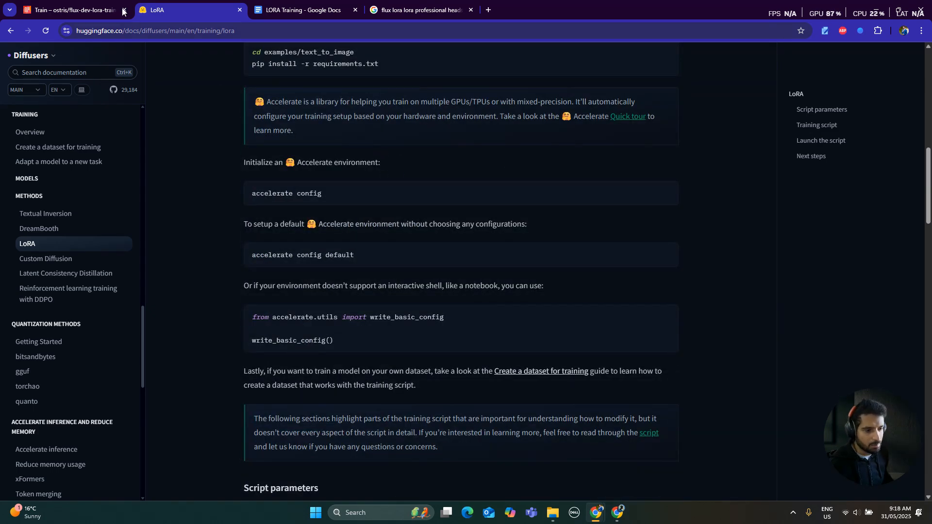
- On Replicate's flux-dev-lora-trainer page, create a new destination model named with the subject's surname and set its visibility to Private
{"action": "left_click", "coordinate": [81, 10]}
{"action": "scroll", "coordinate": [245, 226], "scroll_direction": "down", "scroll_amount": 3}
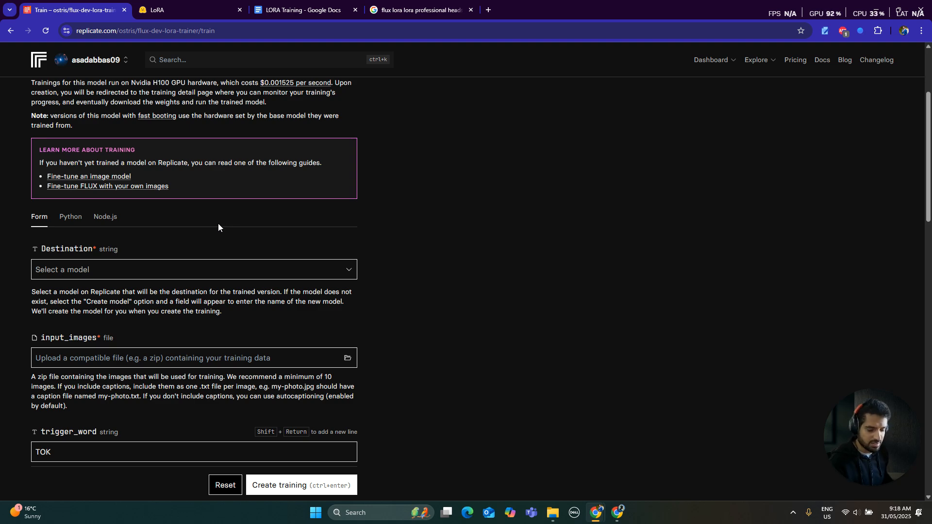
{"action": "scroll", "coordinate": [218, 223], "scroll_direction": "down", "scroll_amount": 2}
{"action": "scroll", "coordinate": [356, 235], "scroll_direction": "up", "scroll_amount": 4}
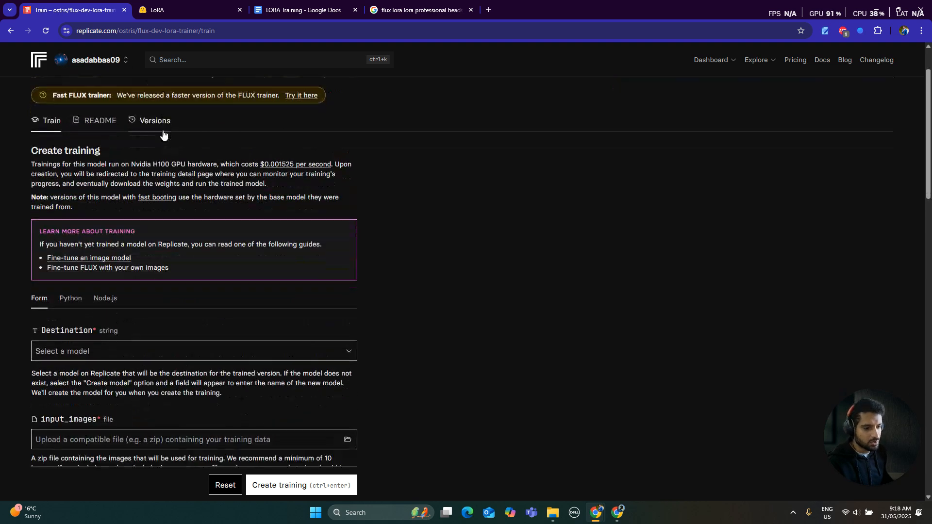
{"action": "scroll", "coordinate": [164, 131], "scroll_direction": "down", "scroll_amount": 4}
{"action": "left_click", "coordinate": [98, 177]}
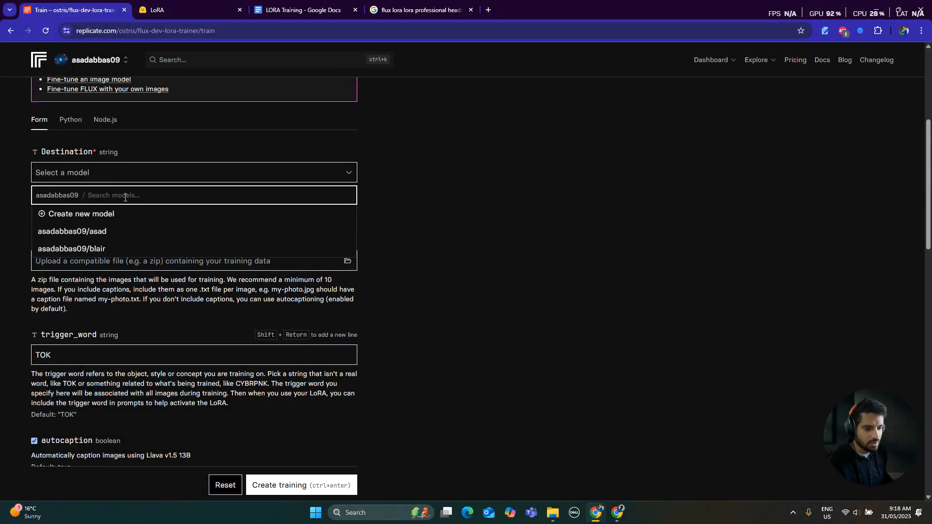
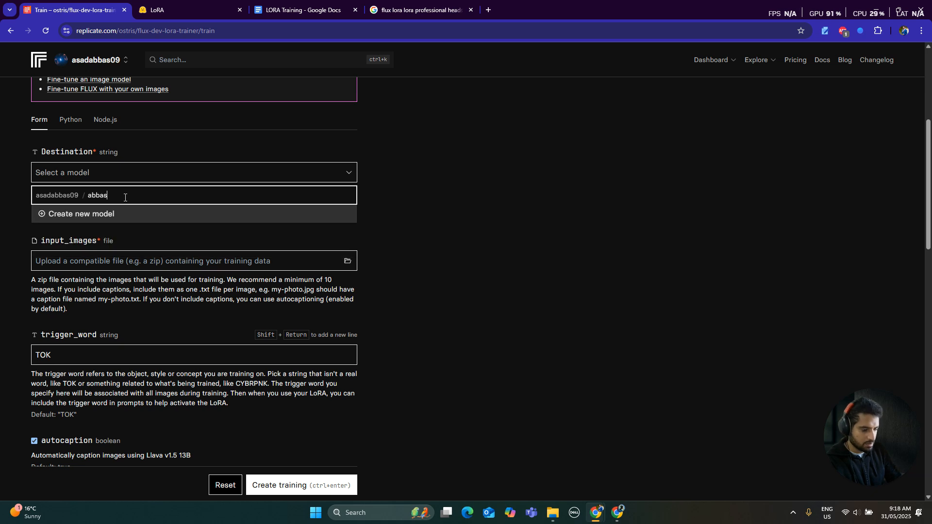
{"action": "key", "text": "Return"}
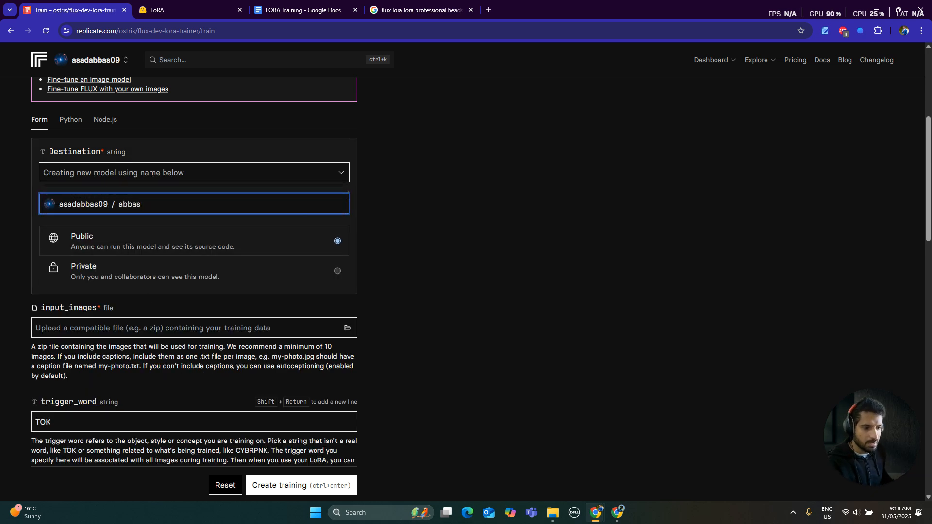
{"action": "left_click", "coordinate": [286, 270]}
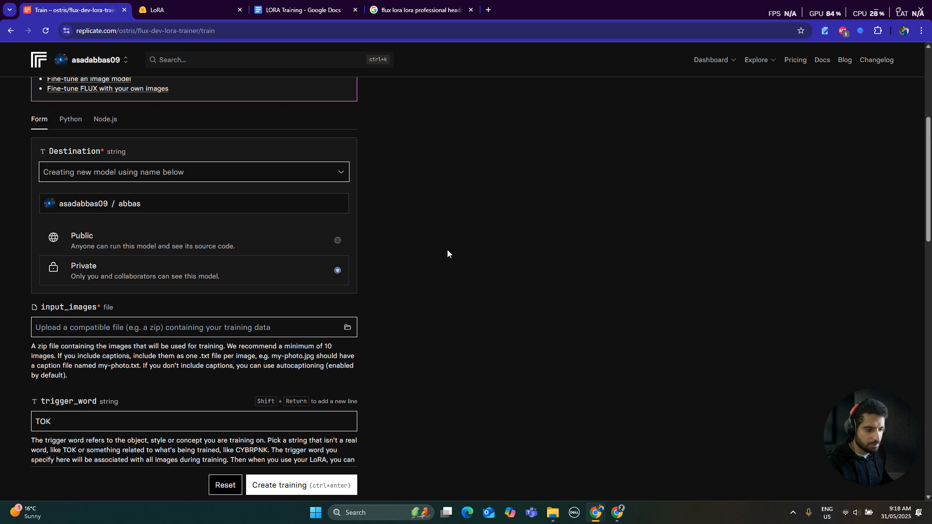
- Upload the zipped portrait dataset from the Datasets folder as the training's input_images file
{"action": "scroll", "coordinate": [213, 261], "scroll_direction": "down", "scroll_amount": 3}
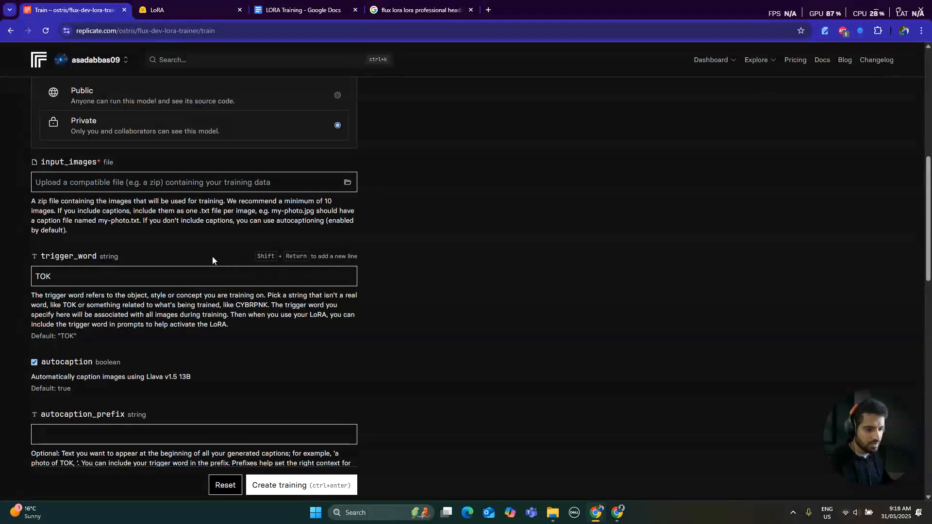
{"action": "left_click", "coordinate": [263, 181]}
{"action": "left_click", "coordinate": [347, 183]}
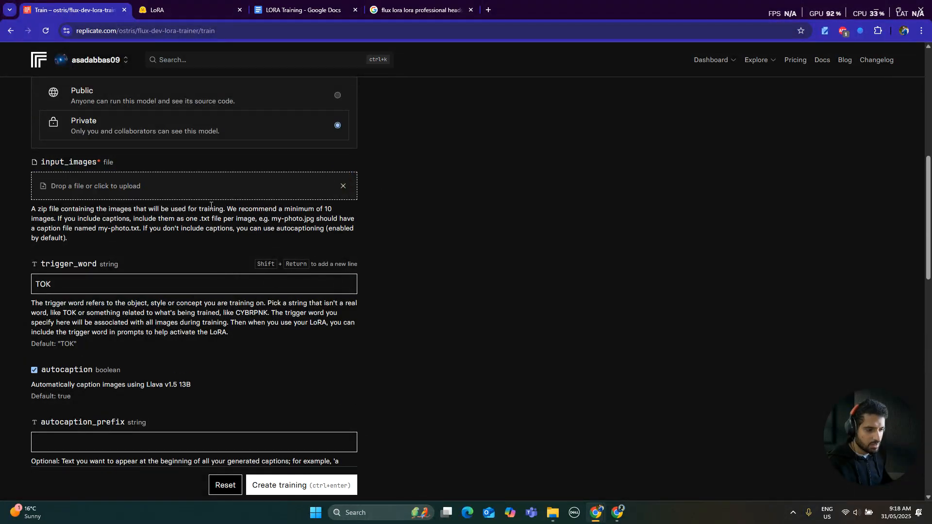
{"action": "left_click", "coordinate": [117, 185]}
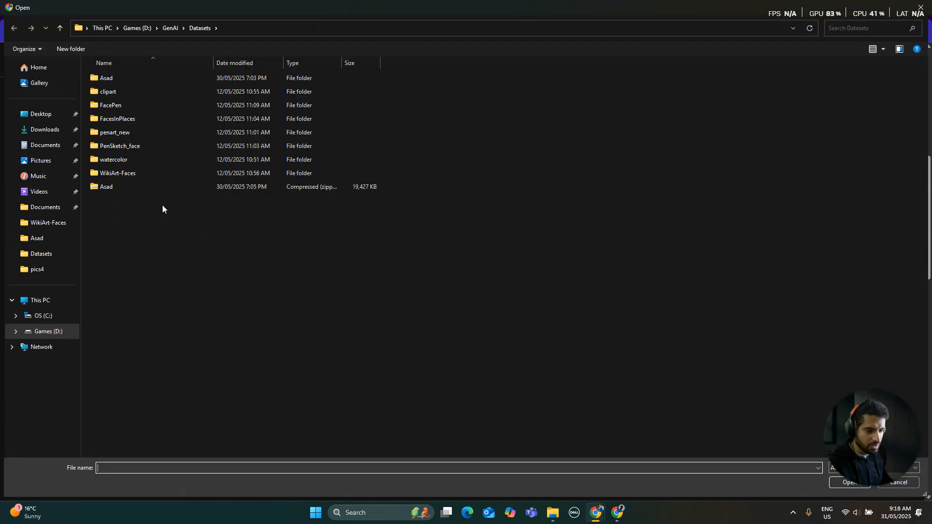
{"action": "left_click", "coordinate": [125, 189]}
{"action": "double_click", "coordinate": [125, 188]}
- Replace the default trigger word with the subject's first name in lowercase
{"action": "scroll", "coordinate": [82, 149], "scroll_direction": "down", "scroll_amount": 3}
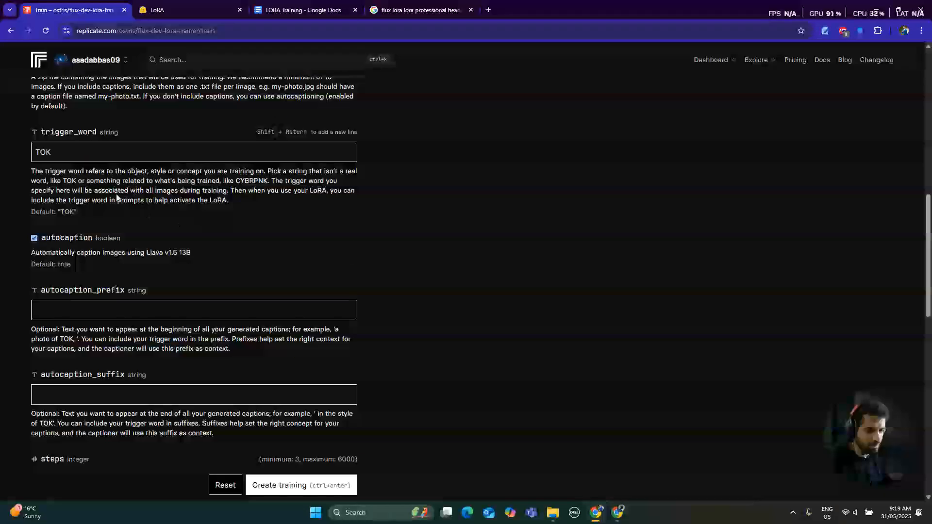
{"action": "double_click", "coordinate": [82, 150]}
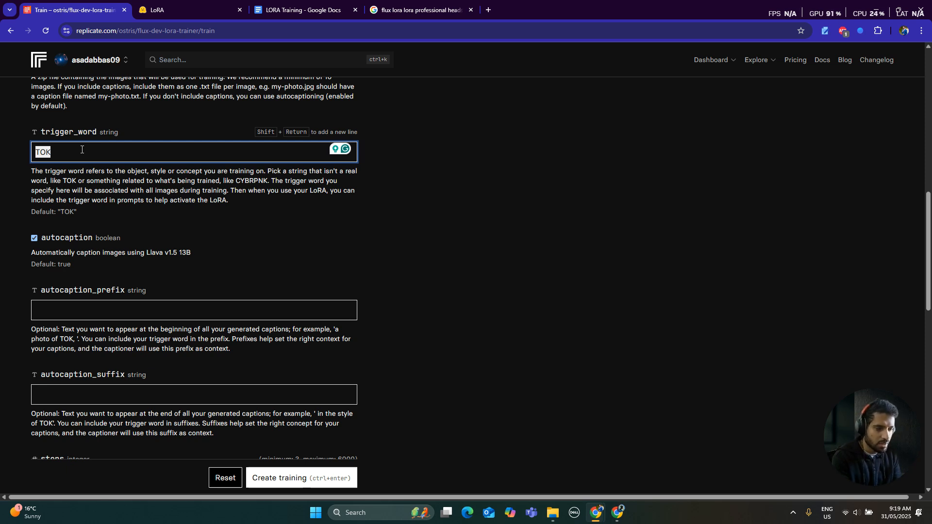
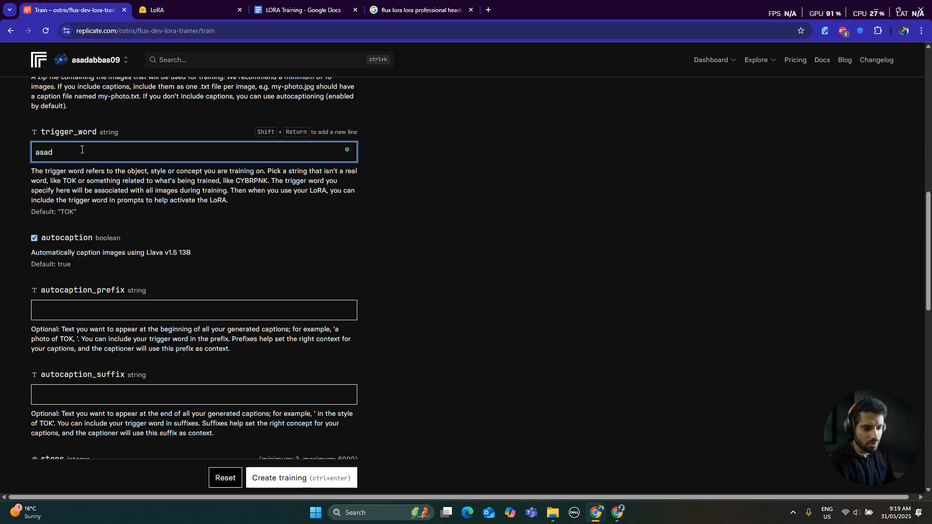
- Review the remaining training settings: autocaption prefix and suffix, steps, lora_rank and the Hugging Face fields
{"action": "scroll", "coordinate": [82, 149], "scroll_direction": "down", "scroll_amount": 2}
{"action": "scroll", "coordinate": [153, 202], "scroll_direction": "down", "scroll_amount": 1}
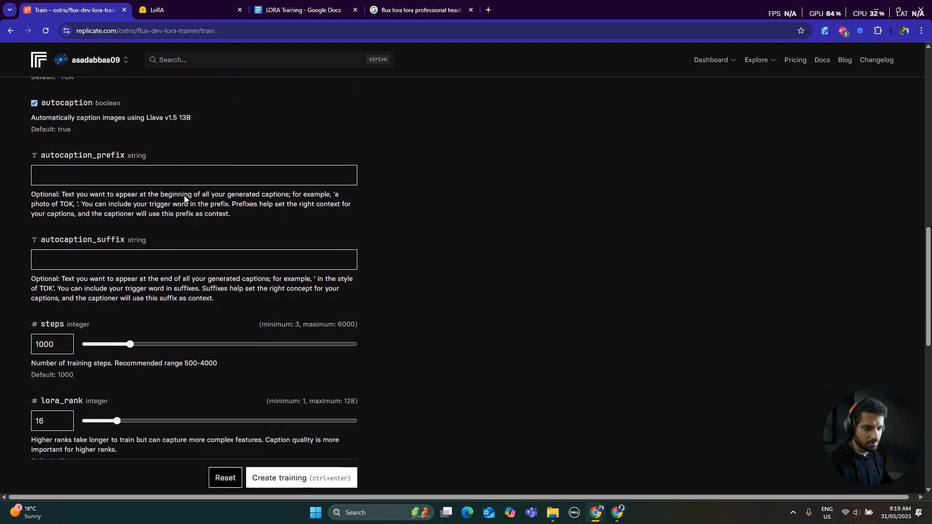
{"action": "scroll", "coordinate": [154, 202], "scroll_direction": "down", "scroll_amount": 4}
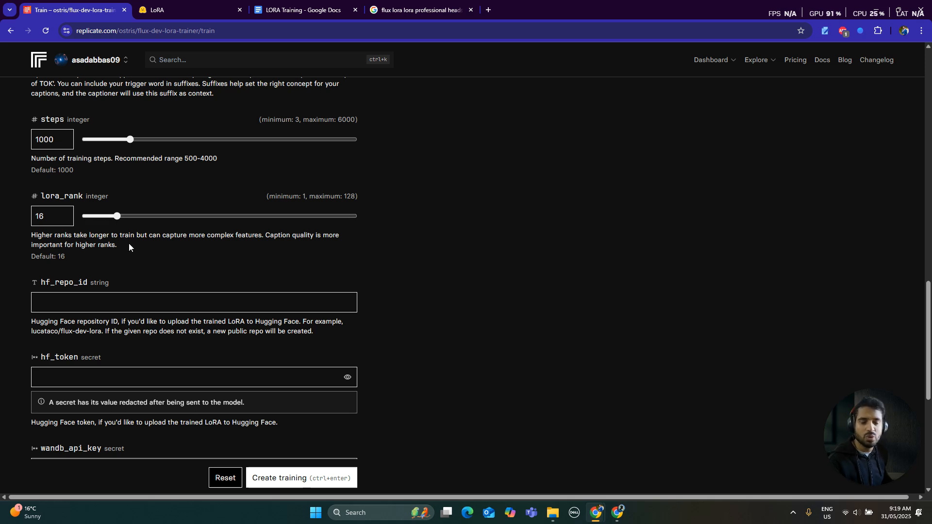
- Set the training's lora_rank to 32
{"action": "left_click", "coordinate": [54, 219]}
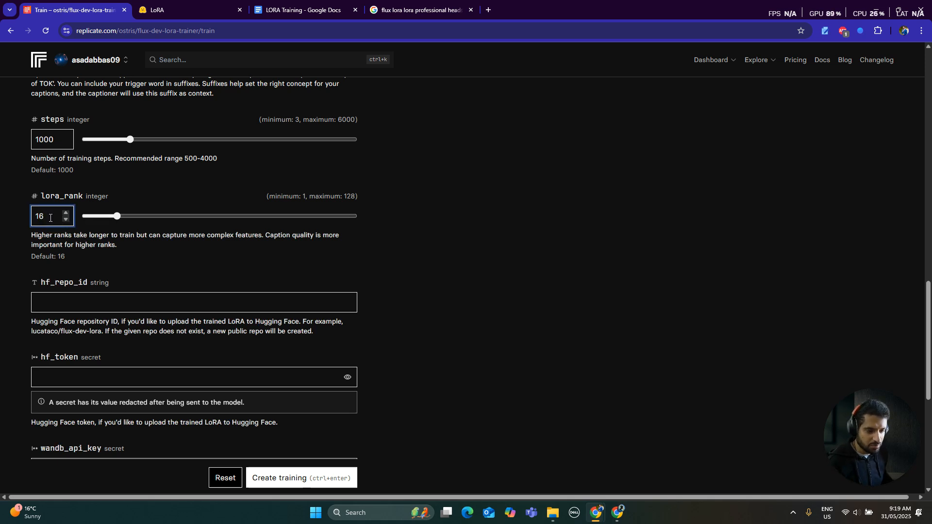
{"action": "left_click_drag", "start_coordinate": [43, 216], "coordinate": [28, 214]}
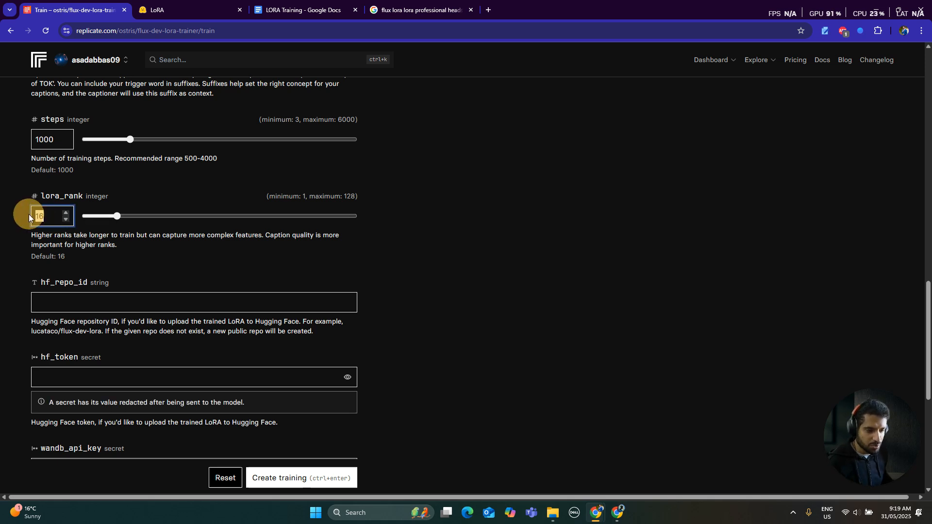
{"action": "type", "text": "32"}
{"action": "left_click", "coordinate": [144, 241]}
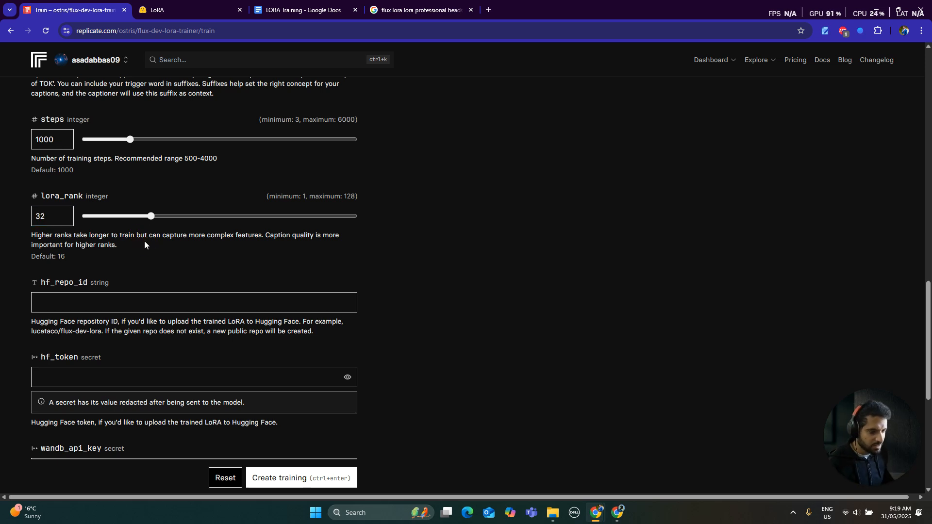
- Check the remaining Hugging Face, Weights and Biases and steps settings, and create the training
{"action": "scroll", "coordinate": [144, 240], "scroll_direction": "down", "scroll_amount": 3}
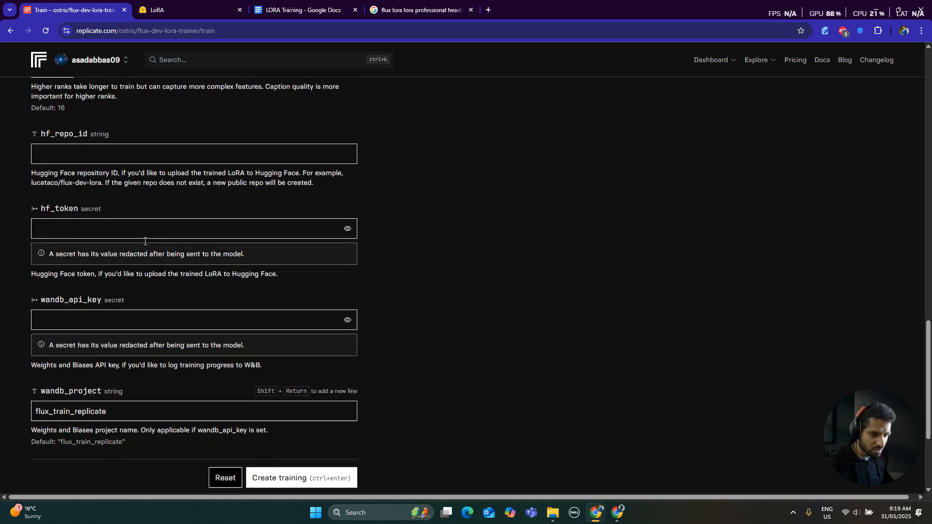
{"action": "scroll", "coordinate": [144, 241], "scroll_direction": "down", "scroll_amount": 3}
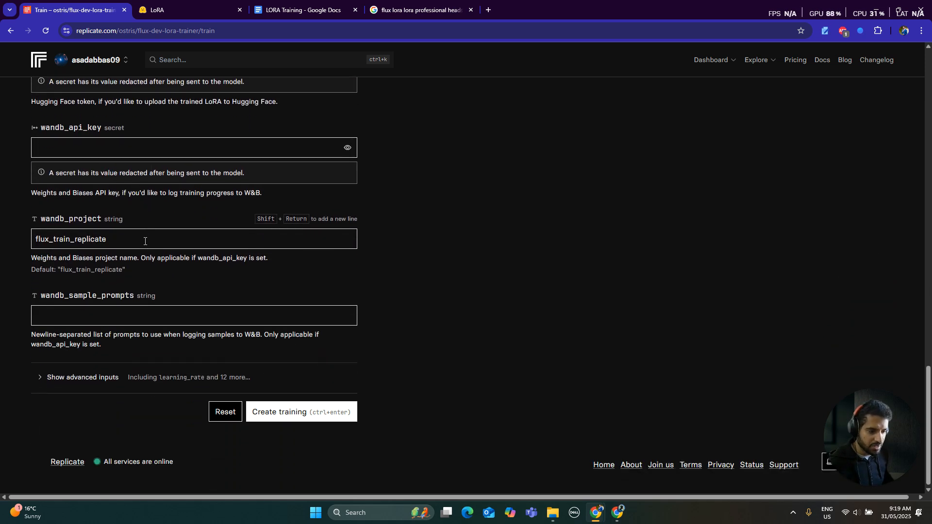
{"action": "scroll", "coordinate": [170, 346], "scroll_direction": "up", "scroll_amount": 6}
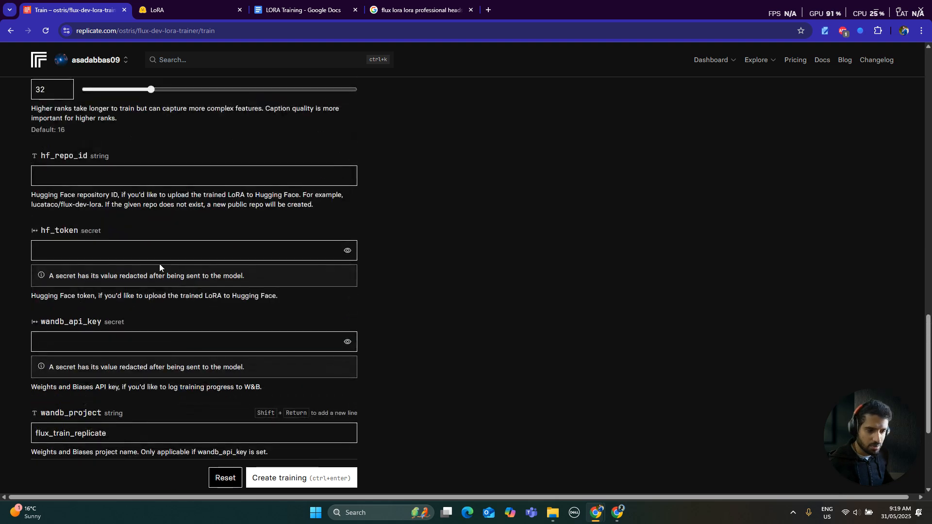
{"action": "scroll", "coordinate": [86, 191], "scroll_direction": "up", "scroll_amount": 1}
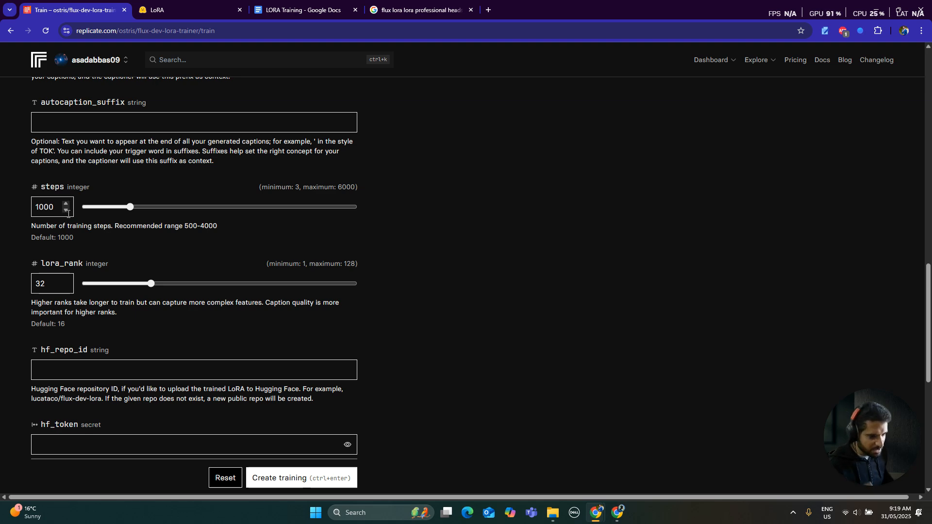
{"action": "scroll", "coordinate": [197, 252], "scroll_direction": "down", "scroll_amount": 4}
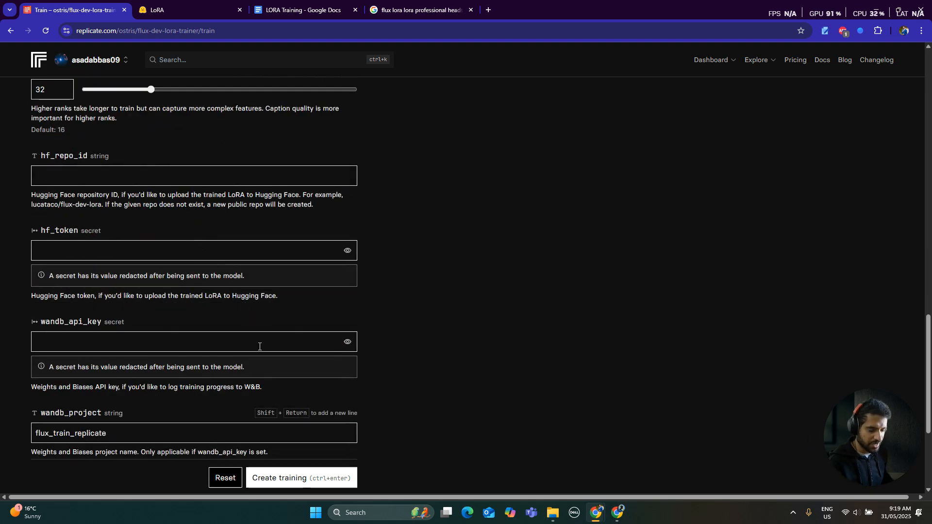
{"action": "left_click", "coordinate": [291, 486]}
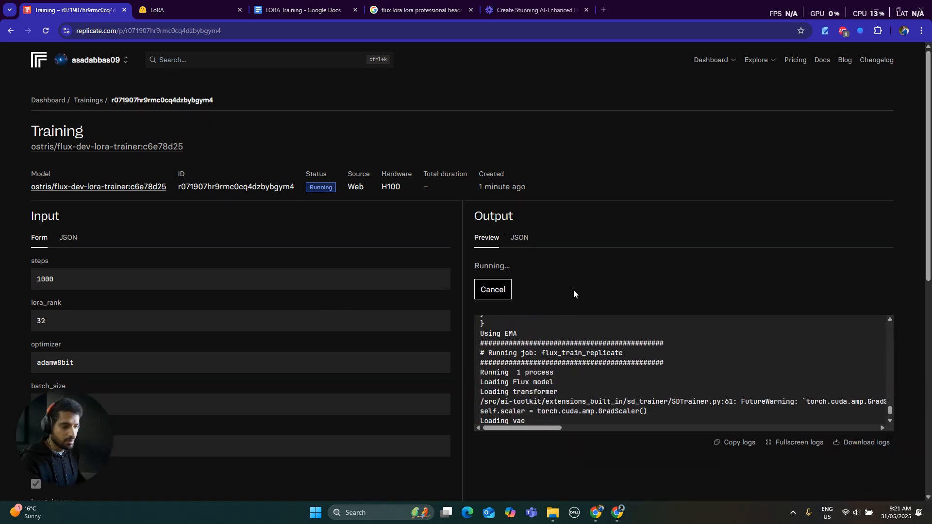
- Examine the running training's log, including the configuration and the captions generated for the input images
{"action": "scroll", "coordinate": [777, 384], "scroll_direction": "up", "scroll_amount": 8}
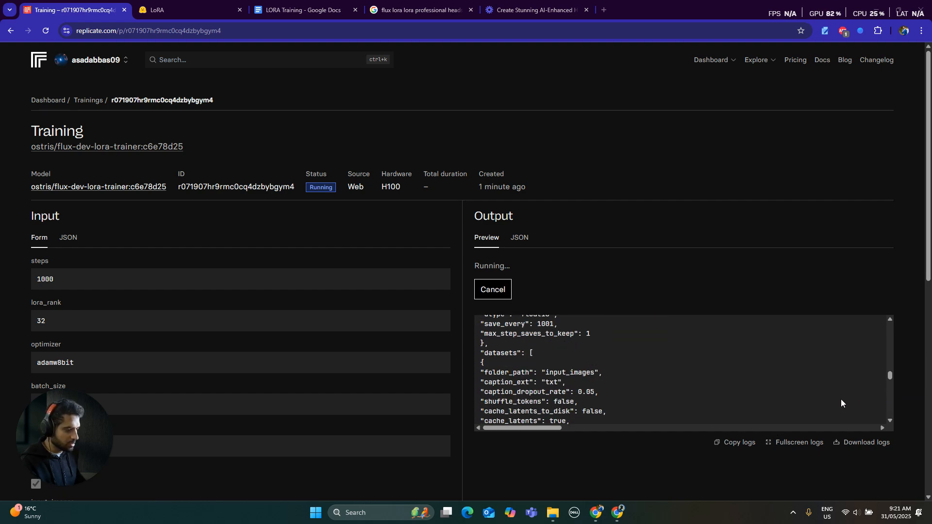
{"action": "scroll", "coordinate": [675, 388], "scroll_direction": "up", "scroll_amount": 5}
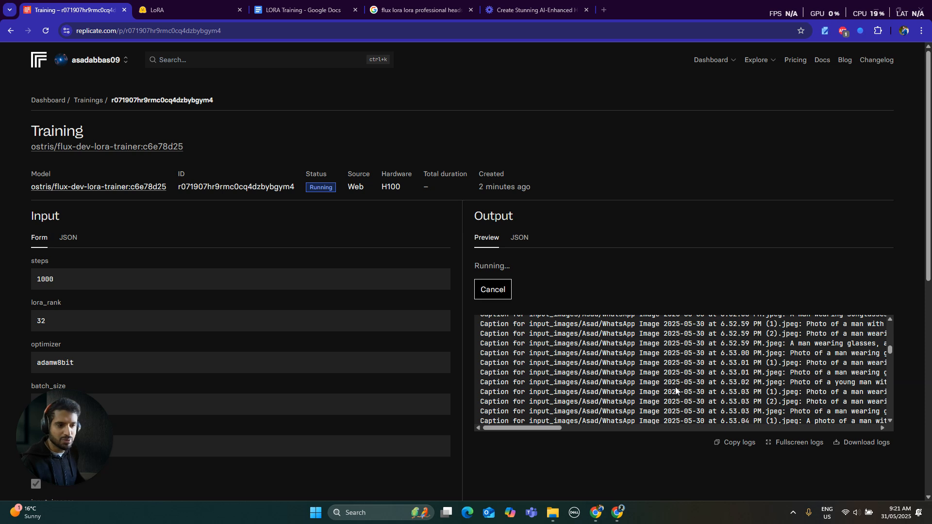
{"action": "scroll", "coordinate": [738, 383], "scroll_direction": "up", "scroll_amount": 4}
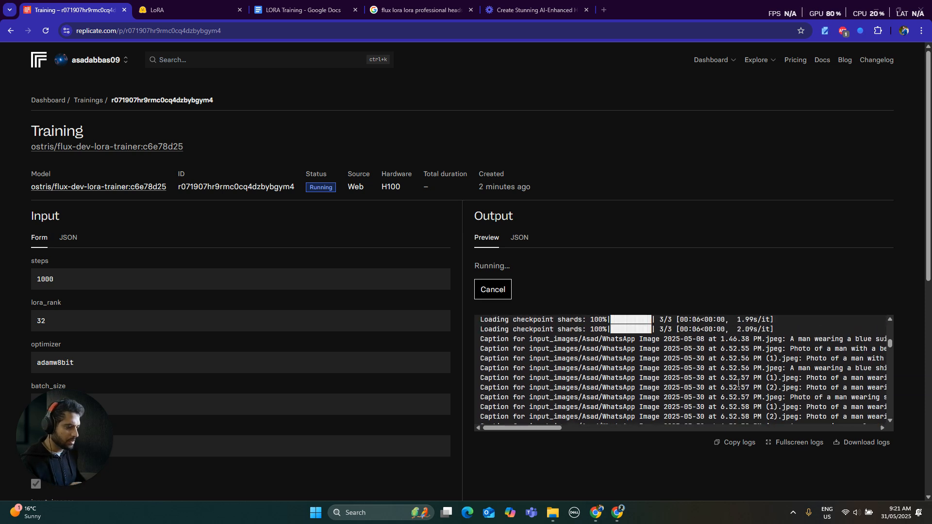
{"action": "scroll", "coordinate": [739, 384], "scroll_direction": "down", "scroll_amount": 3}
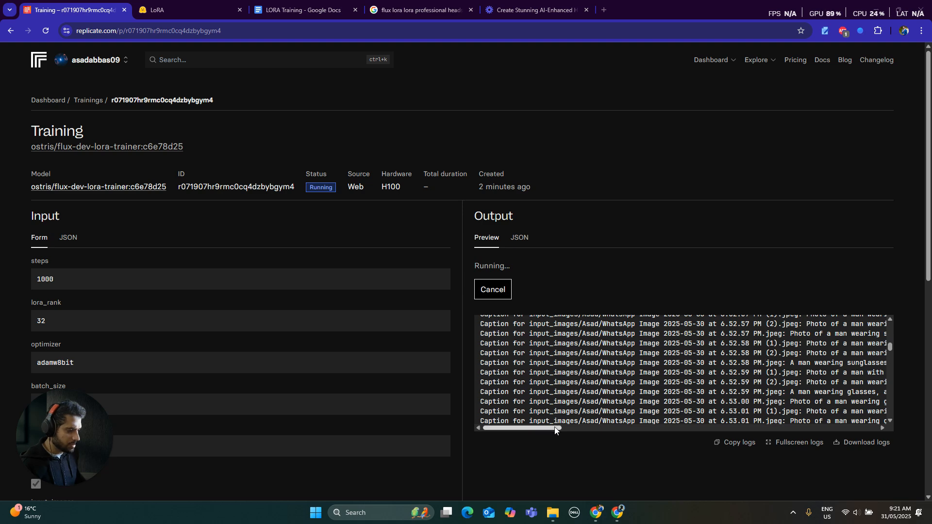
{"action": "left_click_drag", "start_coordinate": [556, 428], "coordinate": [519, 445]}
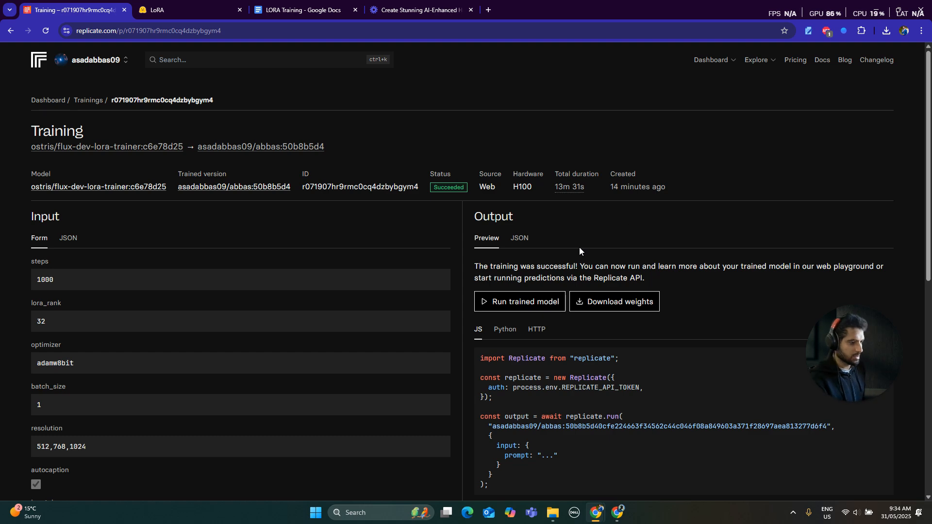
- Check the finished training's total duration and output log, and open the trained model to run it
{"action": "mouse_move", "coordinate": [567, 185]}
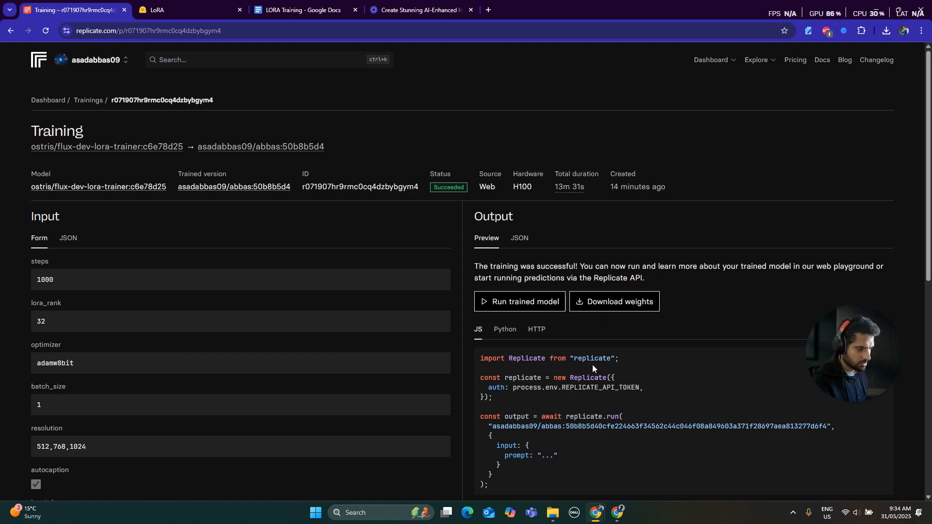
{"action": "scroll", "coordinate": [618, 217], "scroll_direction": "down", "scroll_amount": 7}
{"action": "left_click_drag", "start_coordinate": [890, 186], "coordinate": [904, 294]}
{"action": "left_click_drag", "start_coordinate": [612, 284], "coordinate": [505, 303]}
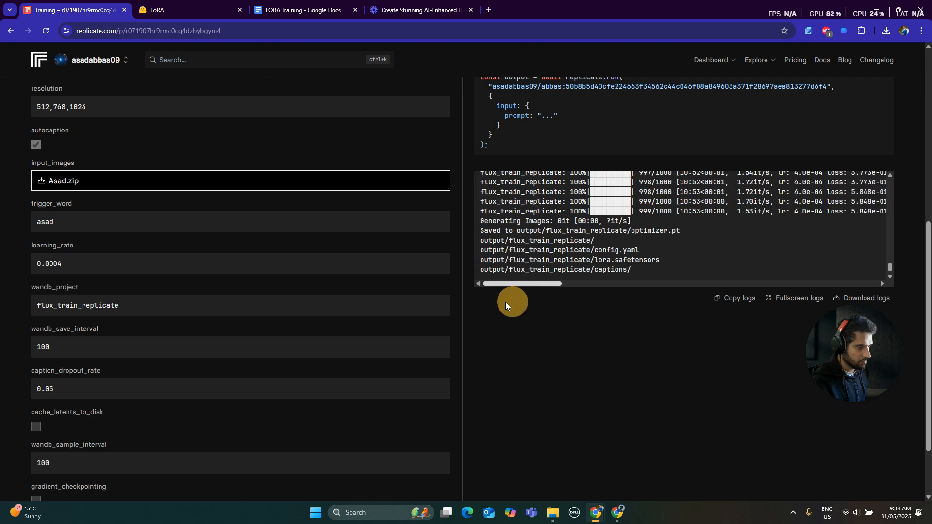
{"action": "scroll", "coordinate": [571, 346], "scroll_direction": "up", "scroll_amount": 6}
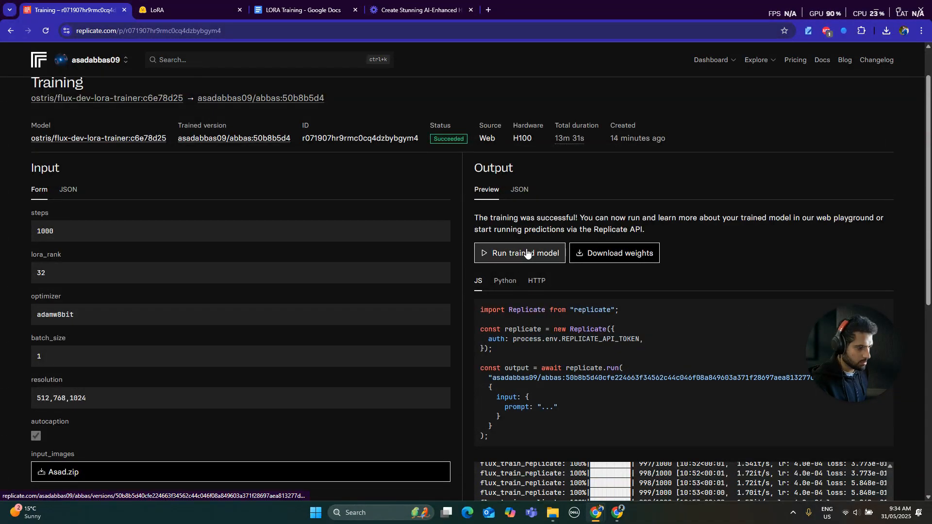
{"action": "left_click", "coordinate": [528, 252]}
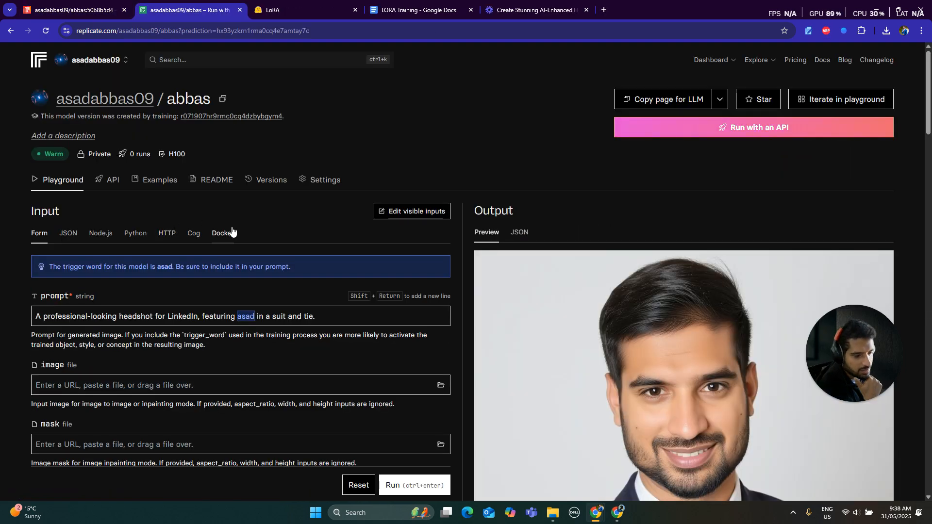
- Review the LinkedIn headshot run's input settings, from prompt and aspect_ratio through num_outputs, guidance_scale and output_format to lora_scale
{"action": "scroll", "coordinate": [233, 234], "scroll_direction": "down", "scroll_amount": 3}
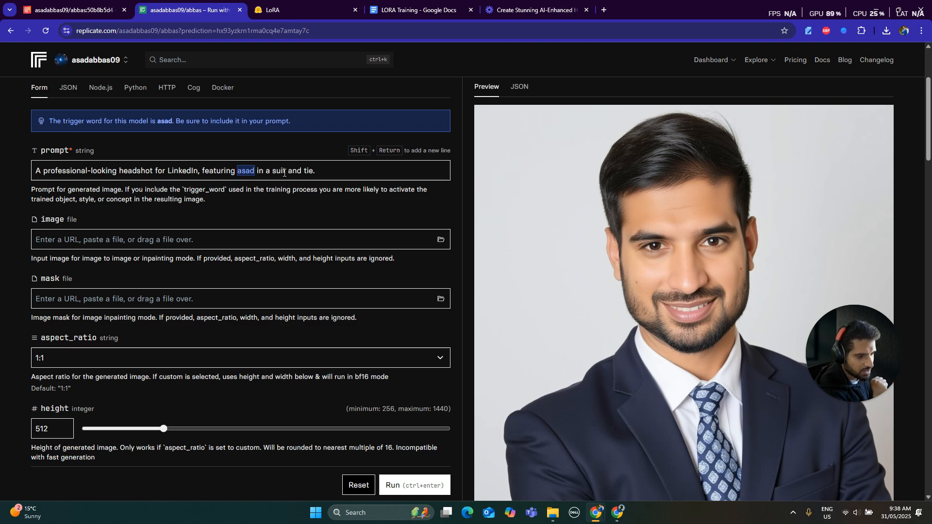
{"action": "scroll", "coordinate": [135, 231], "scroll_direction": "down", "scroll_amount": 3}
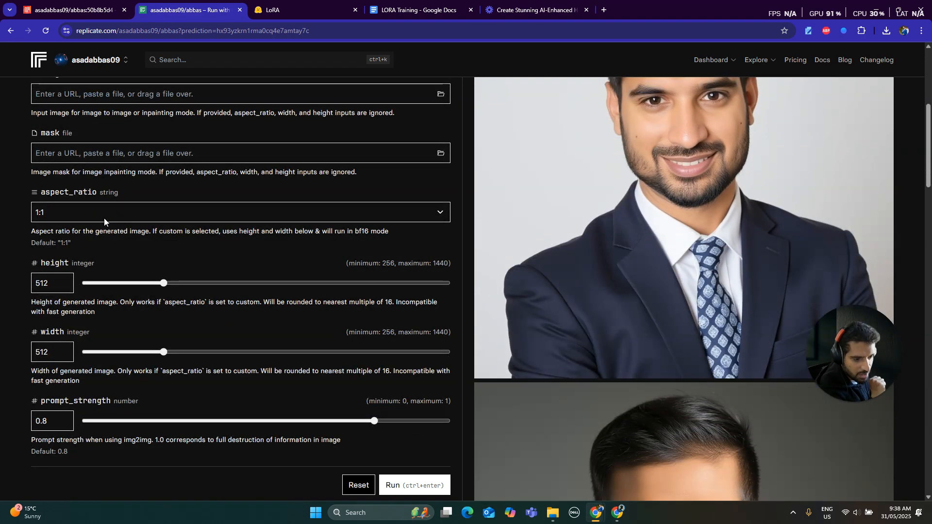
{"action": "scroll", "coordinate": [101, 217], "scroll_direction": "down", "scroll_amount": 2}
{"action": "scroll", "coordinate": [54, 146], "scroll_direction": "down", "scroll_amount": 1}
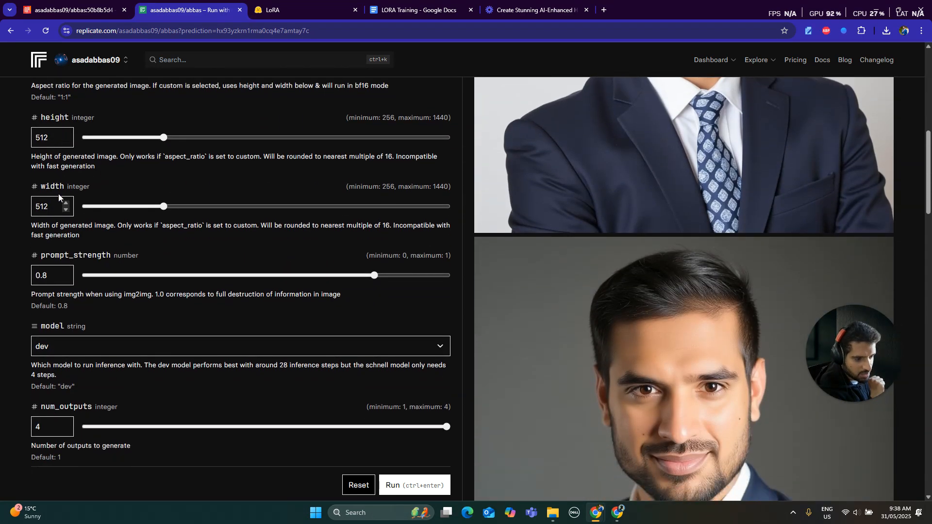
{"action": "scroll", "coordinate": [56, 146], "scroll_direction": "down", "scroll_amount": 1}
{"action": "scroll", "coordinate": [85, 172], "scroll_direction": "down", "scroll_amount": 2}
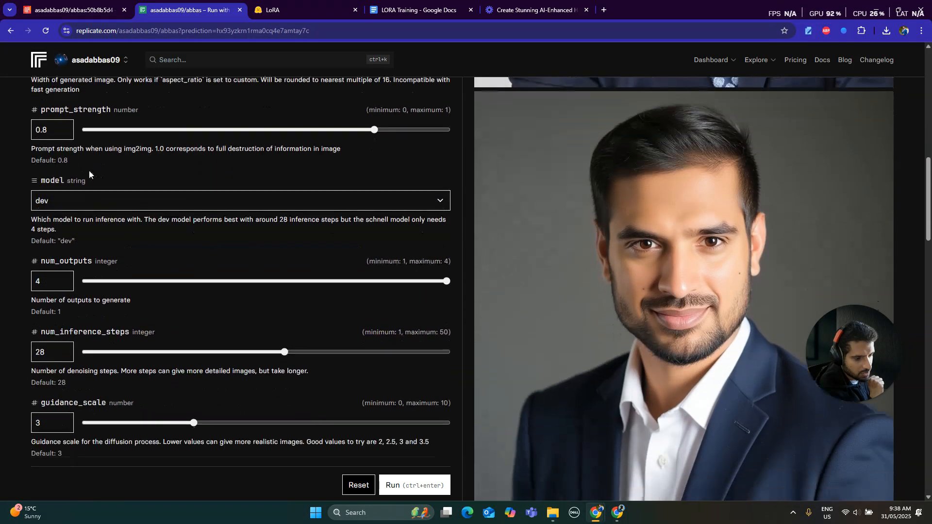
{"action": "scroll", "coordinate": [82, 188], "scroll_direction": "down", "scroll_amount": 2}
{"action": "scroll", "coordinate": [94, 171], "scroll_direction": "up", "scroll_amount": 1}
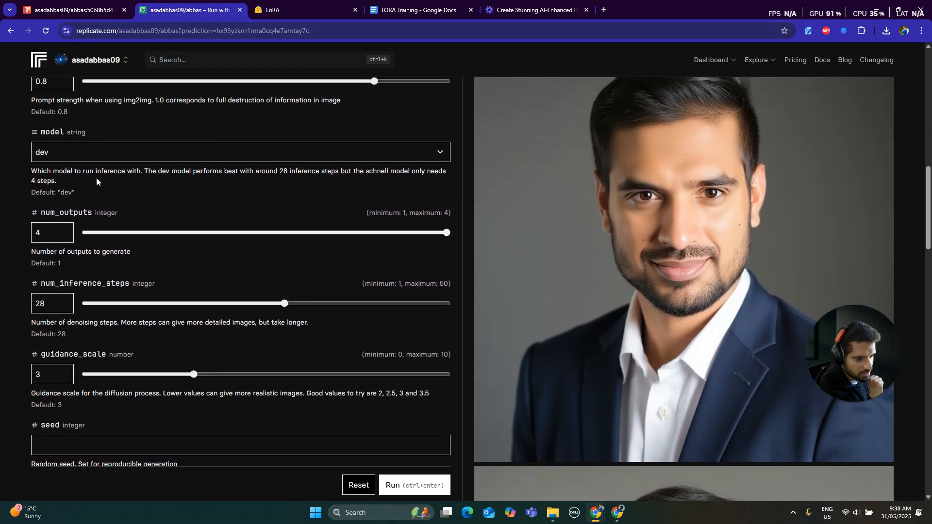
{"action": "scroll", "coordinate": [63, 186], "scroll_direction": "down", "scroll_amount": 1}
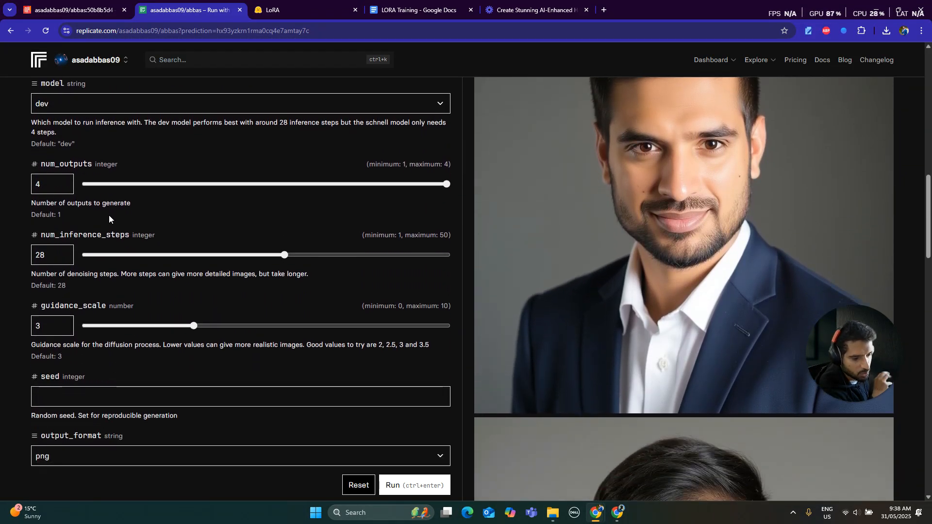
{"action": "scroll", "coordinate": [108, 218], "scroll_direction": "down", "scroll_amount": 4}
{"action": "scroll", "coordinate": [48, 135], "scroll_direction": "up", "scroll_amount": 1}
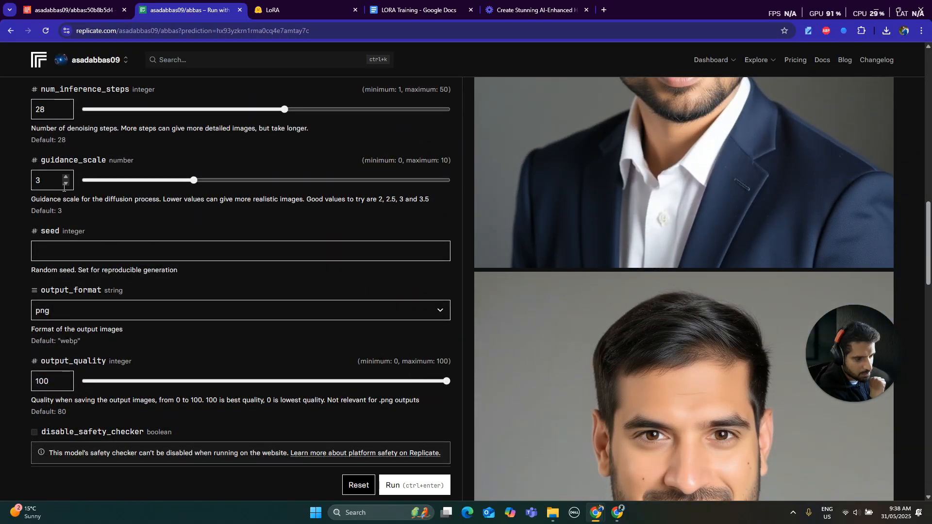
{"action": "scroll", "coordinate": [86, 208], "scroll_direction": "down", "scroll_amount": 4}
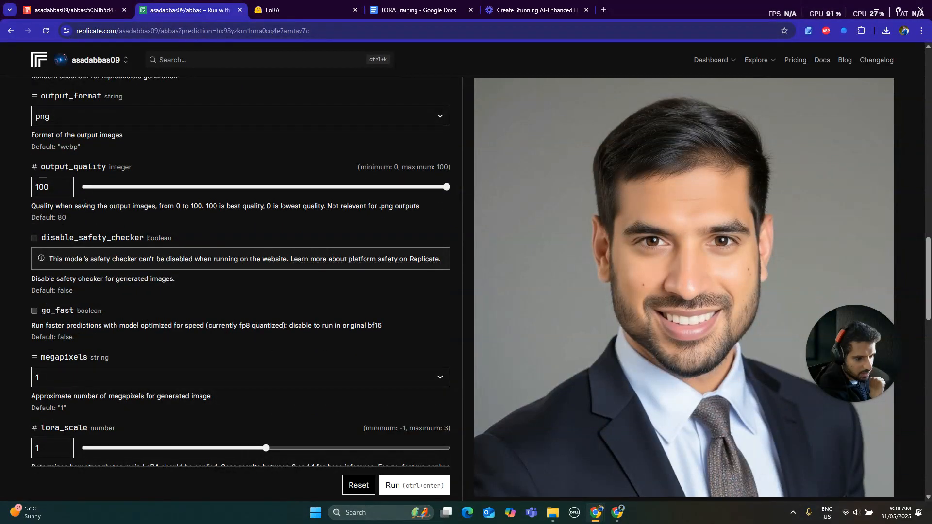
{"action": "scroll", "coordinate": [134, 205], "scroll_direction": "down", "scroll_amount": 3}
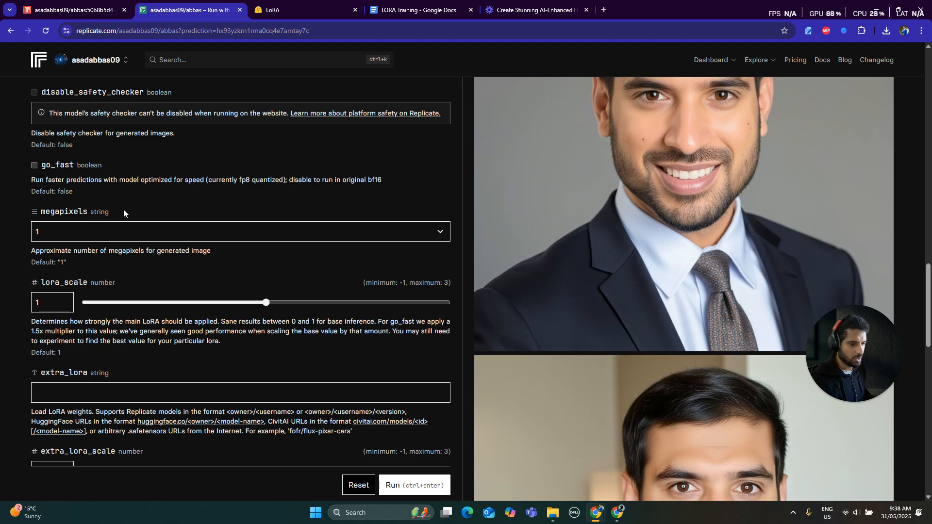
{"action": "scroll", "coordinate": [123, 209], "scroll_direction": "up", "scroll_amount": 13}
{"action": "scroll", "coordinate": [124, 209], "scroll_direction": "up", "scroll_amount": 8}
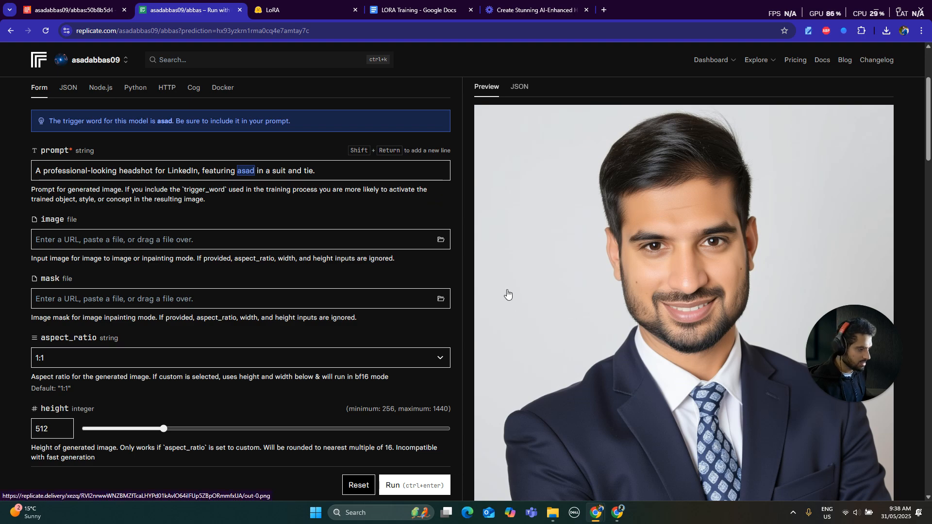
- Look through the generated LinkedIn headshots in the output preview
{"action": "scroll", "coordinate": [696, 295], "scroll_direction": "down", "scroll_amount": 10}
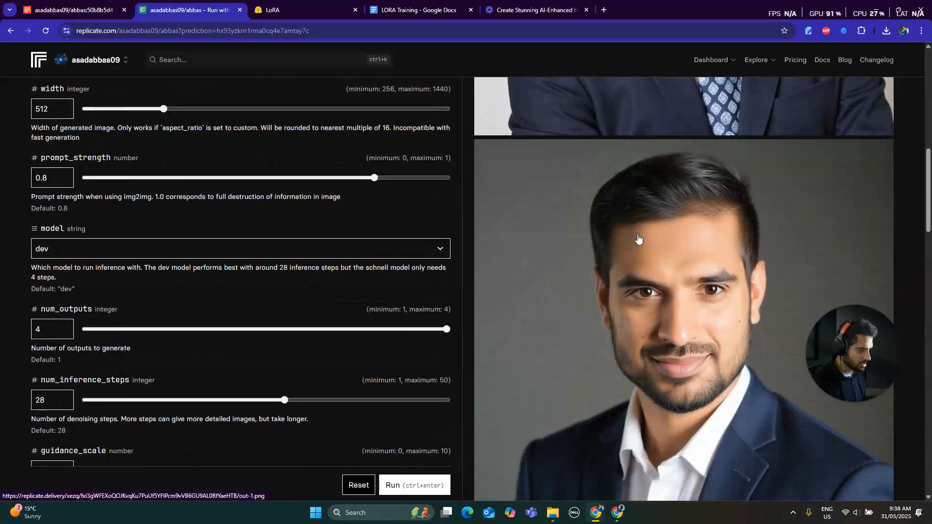
{"action": "scroll", "coordinate": [779, 219], "scroll_direction": "down", "scroll_amount": 8}
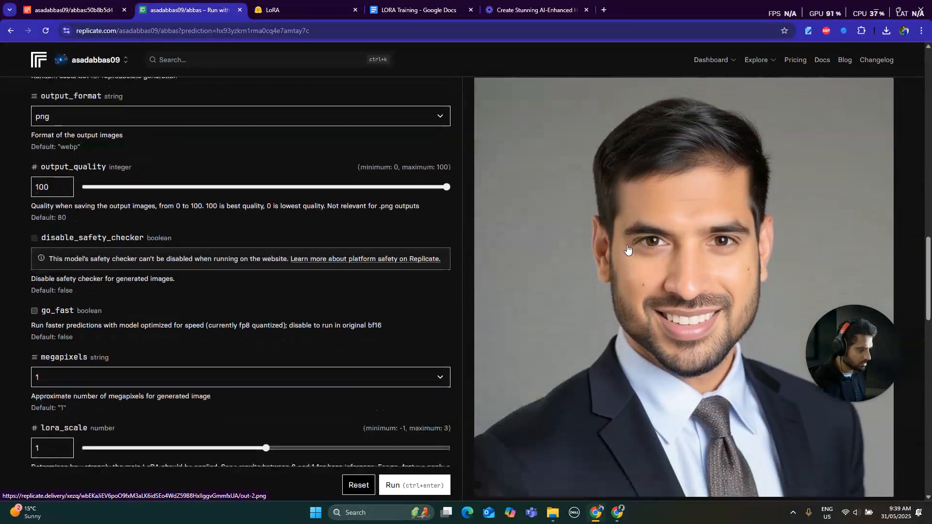
{"action": "scroll", "coordinate": [694, 241], "scroll_direction": "down", "scroll_amount": 7}
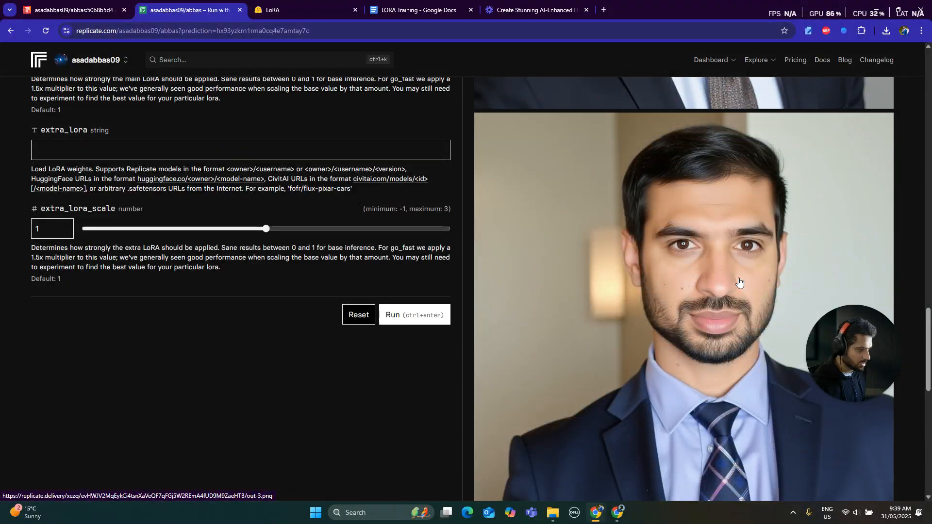
{"action": "scroll", "coordinate": [664, 285], "scroll_direction": "up", "scroll_amount": 14}
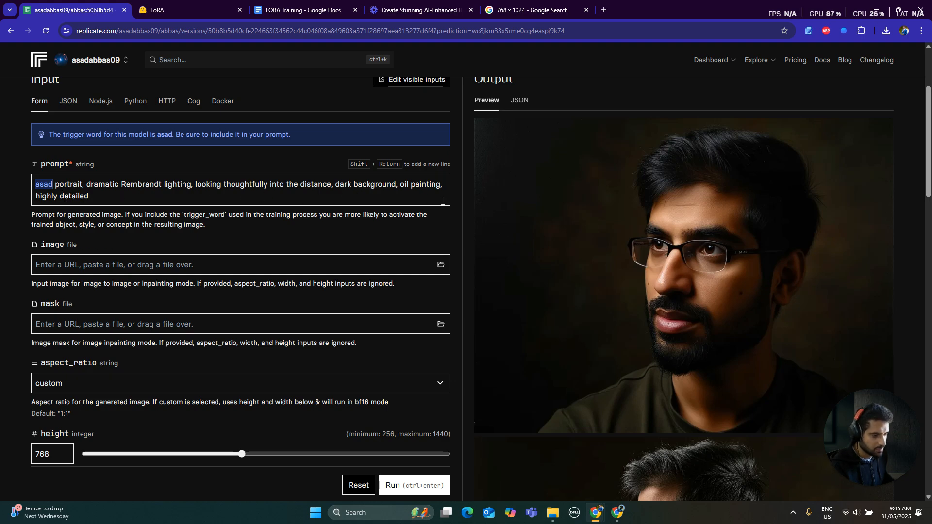
- Examine the Rembrandt-lighting portrait outputs alongside their custom aspect ratio, height and width settings
{"action": "scroll", "coordinate": [631, 251], "scroll_direction": "down", "scroll_amount": 6}
{"action": "scroll", "coordinate": [631, 203], "scroll_direction": "up", "scroll_amount": 4}
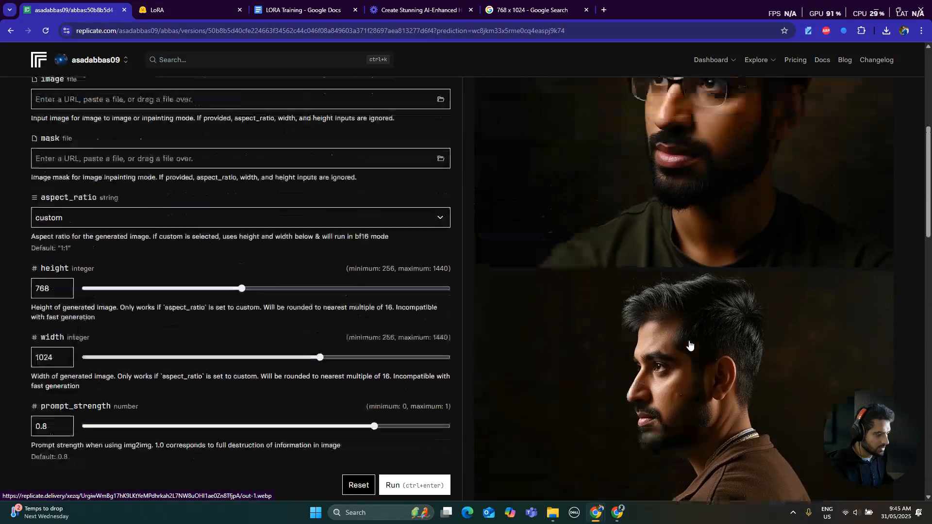
{"action": "scroll", "coordinate": [631, 203], "scroll_direction": "down", "scroll_amount": 5}
{"action": "scroll", "coordinate": [602, 223], "scroll_direction": "up", "scroll_amount": 6}
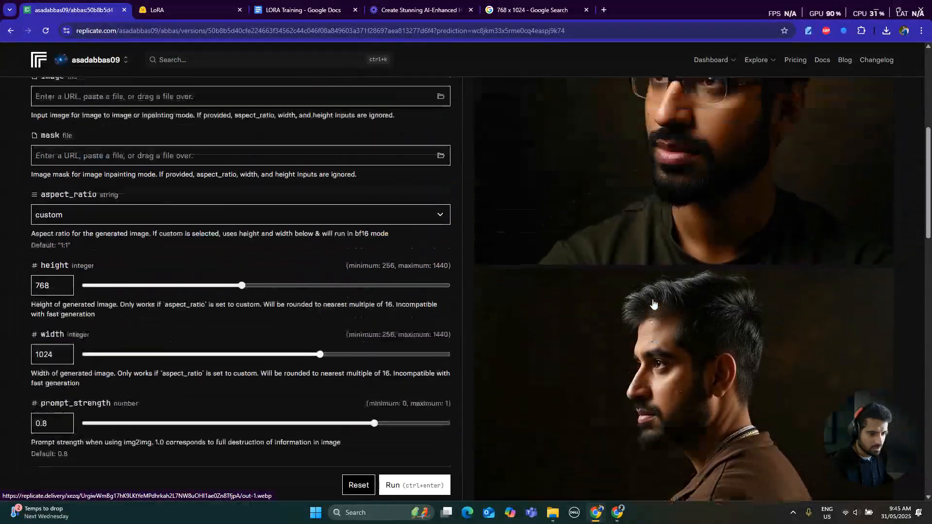
{"action": "scroll", "coordinate": [598, 226], "scroll_direction": "down", "scroll_amount": 4}
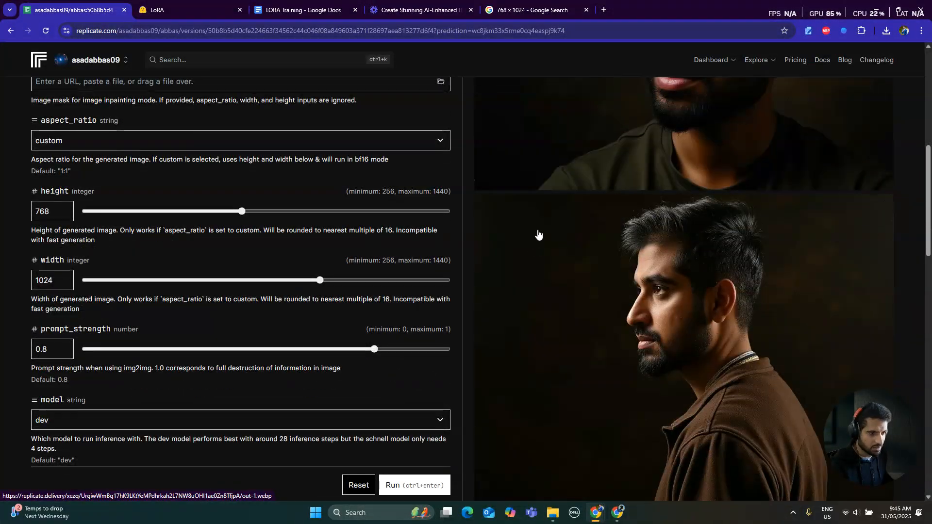
- Look through the downloaded out-0 series of generated images in the Photos viewer, from out-0 (1).webp through out-0.webp
{"action": "scroll", "coordinate": [544, 226], "scroll_direction": "up", "scroll_amount": 3}
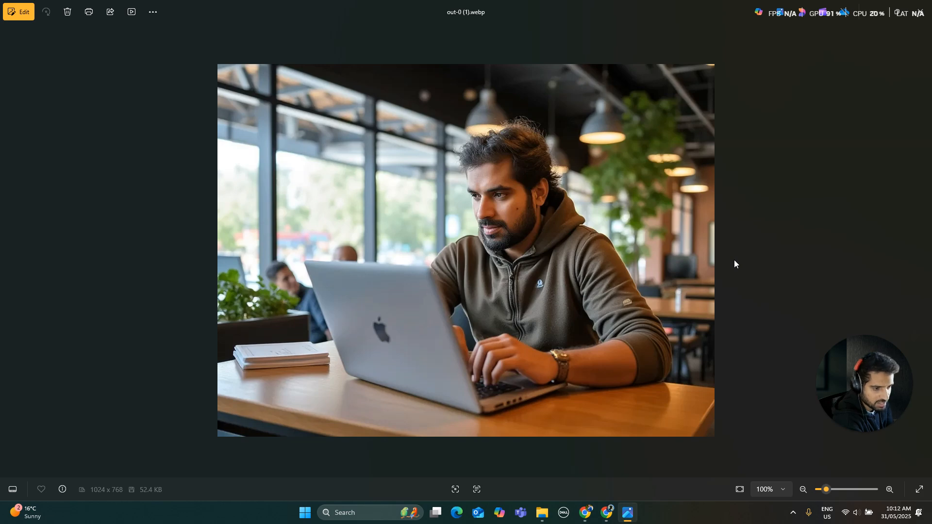
{"action": "key", "text": "Right"}
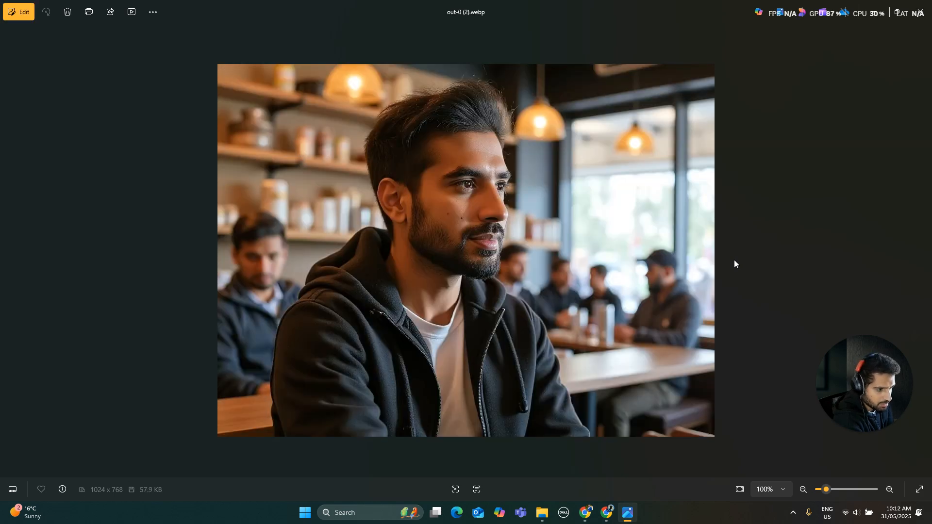
{"action": "key", "text": "Right"}
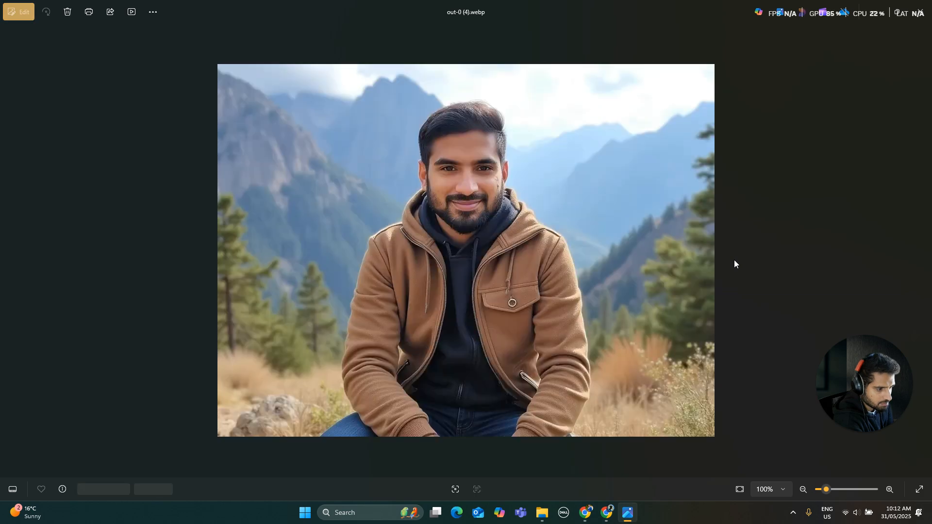
{"action": "key", "text": "Right"}
{"action": "key", "text": "Right"}
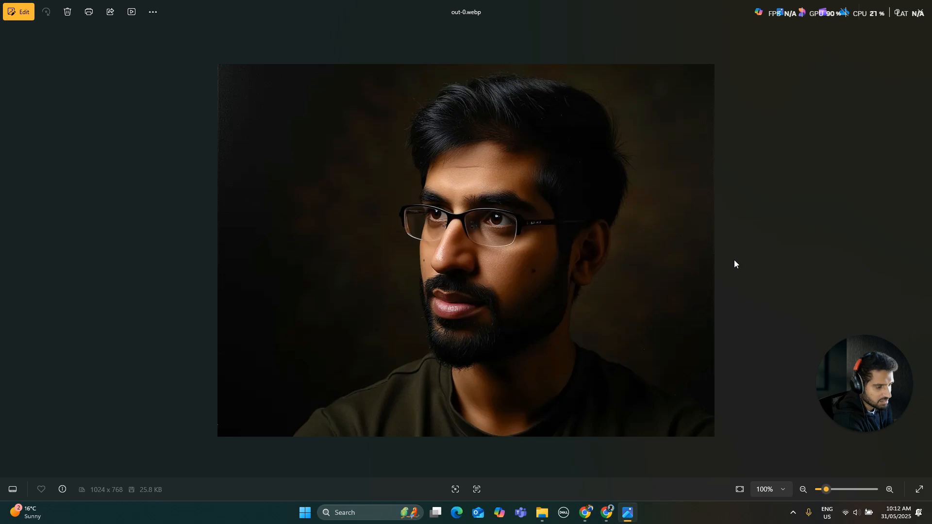
- Look through the out-1 series of generated images from out-1 (1).webp to out-1.webp, and return to the mountain portrait out-1 (6).webp
{"action": "key", "text": "Right"}
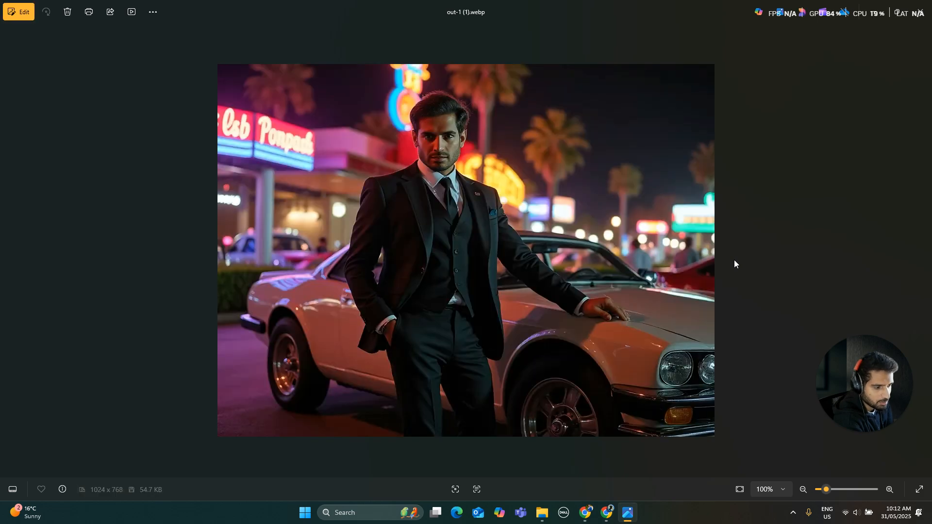
{"action": "key", "text": "Right"}
{"action": "key", "text": "Right"}
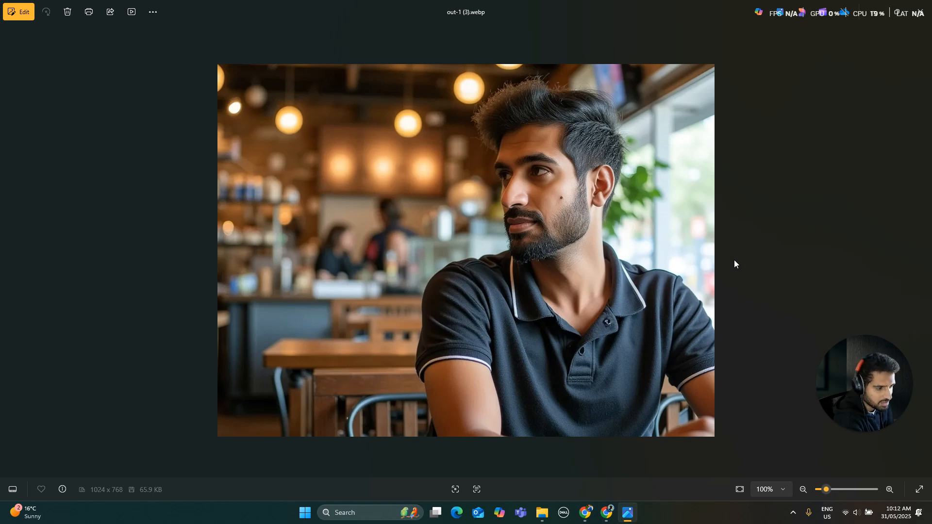
{"action": "key", "text": "Right"}
{"action": "key", "text": "Right"}
{"action": "key", "text": "Right"}
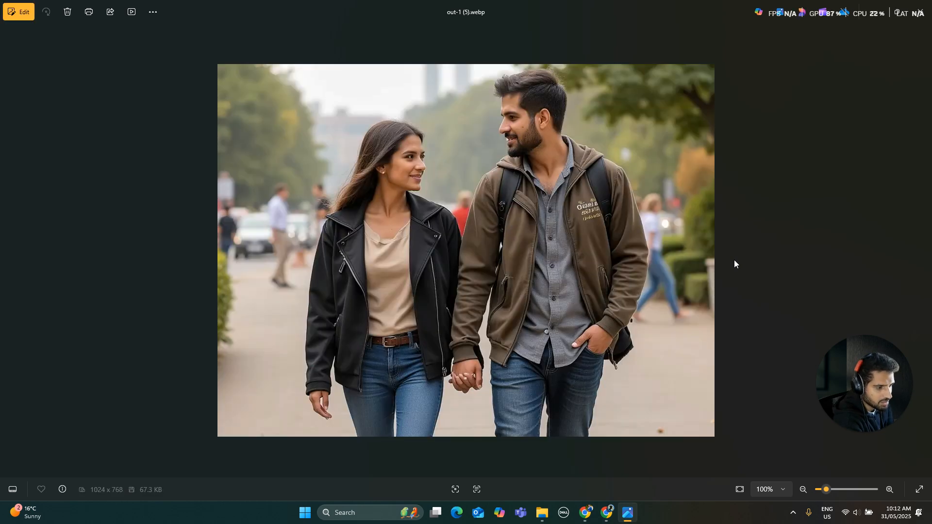
{"action": "key", "text": "Right"}
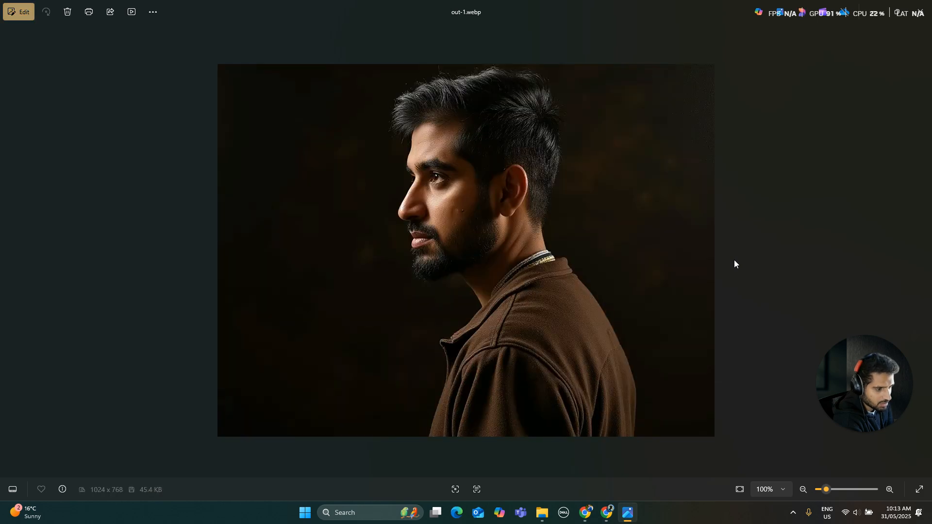
{"action": "key", "text": "Left"}
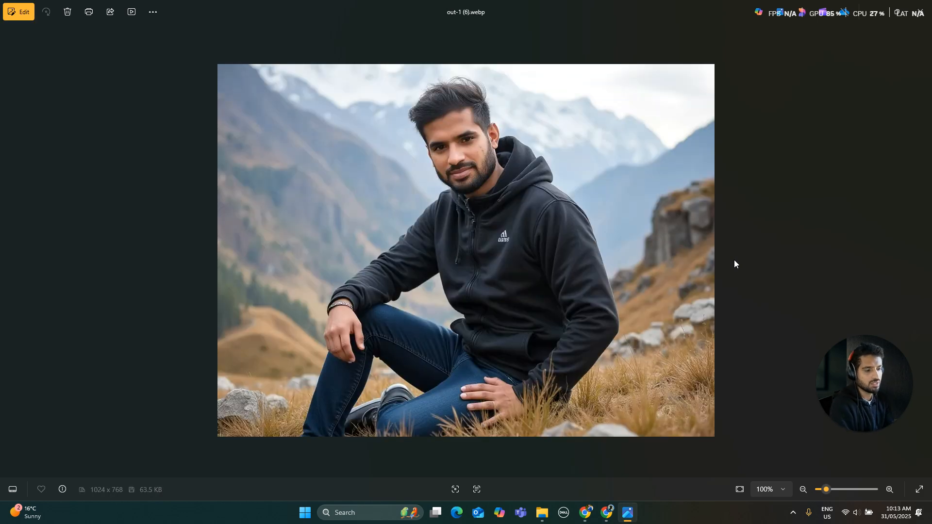